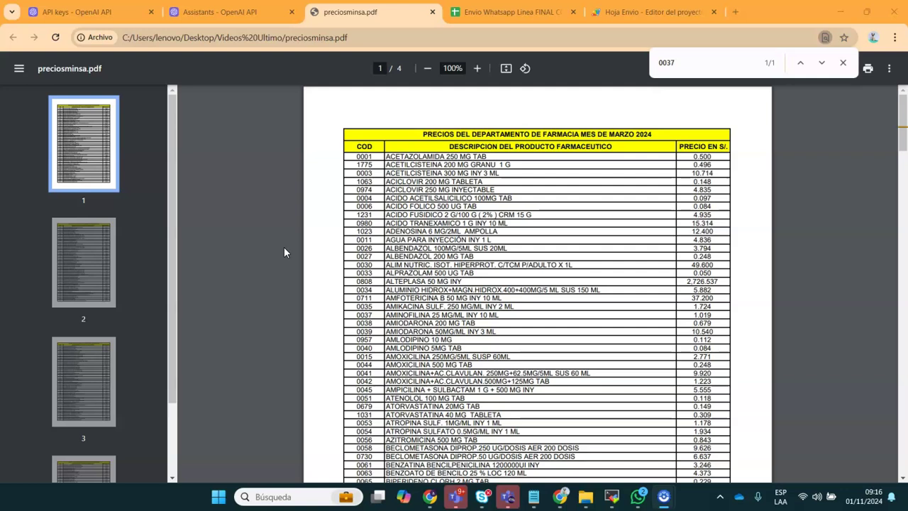
Search the March 2024 pharmacy price list PDF for product code 0037
{"action": "mouse_move", "coordinate": [636, 502]}
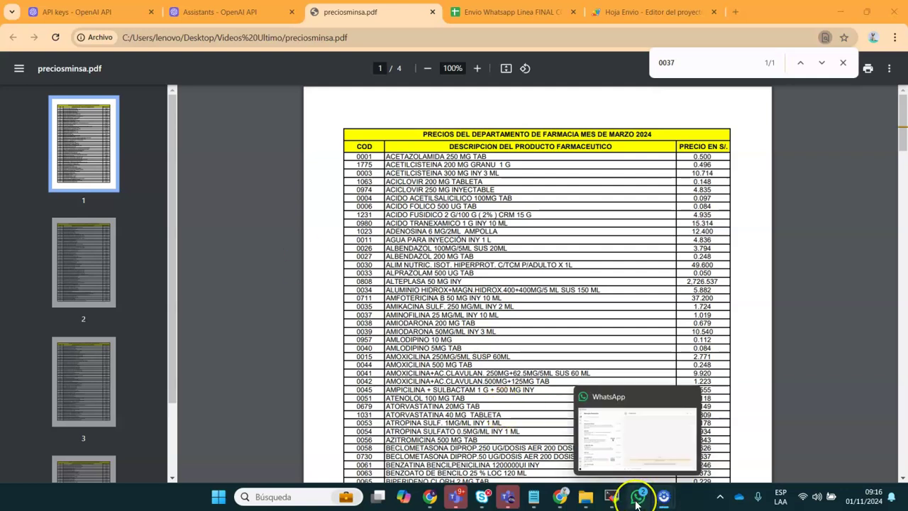
{"action": "left_click", "coordinate": [637, 497]}
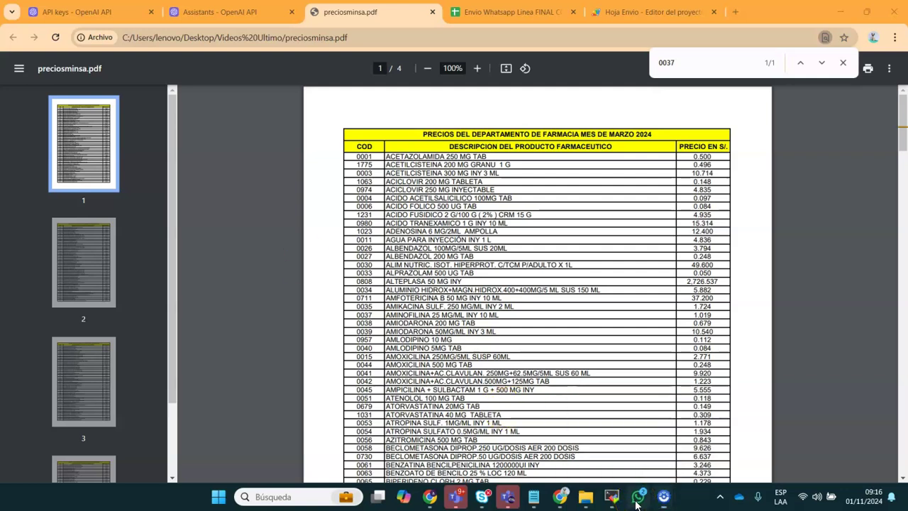
{"action": "left_click", "coordinate": [636, 501]}
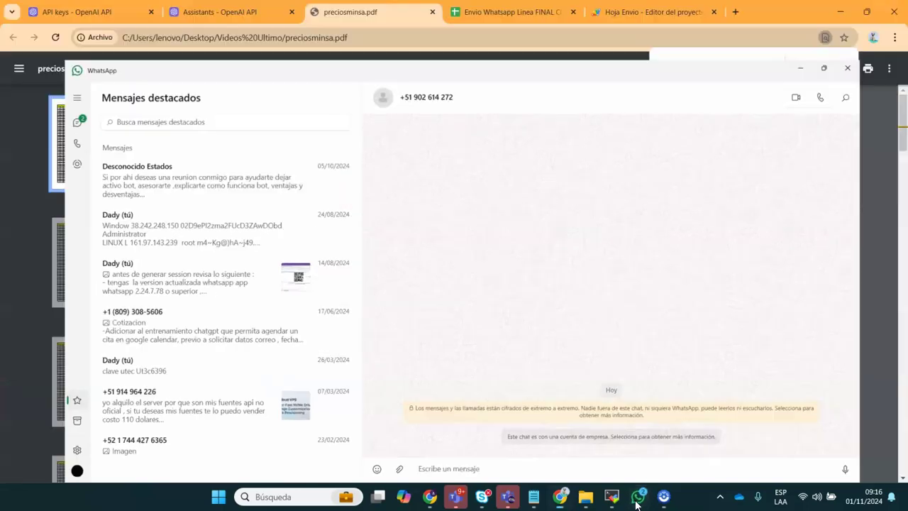
{"action": "left_click", "coordinate": [637, 498]}
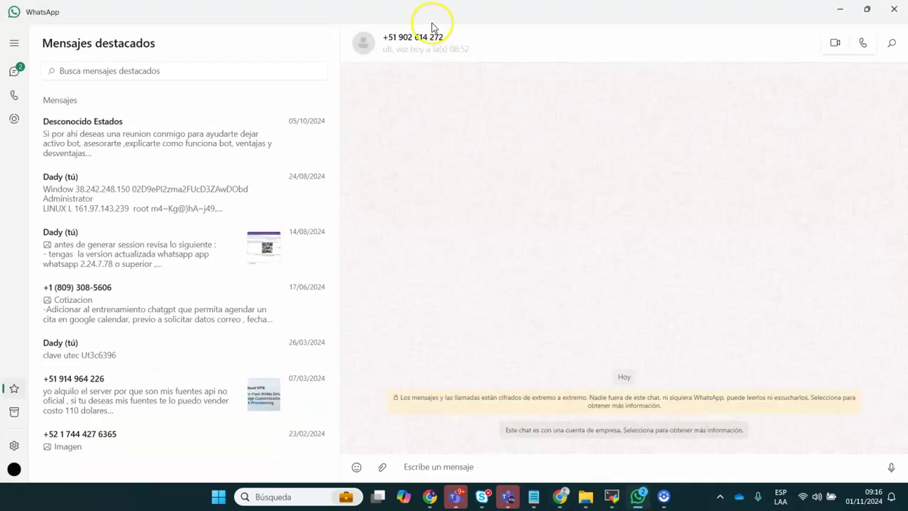
{"action": "left_click", "coordinate": [638, 497]}
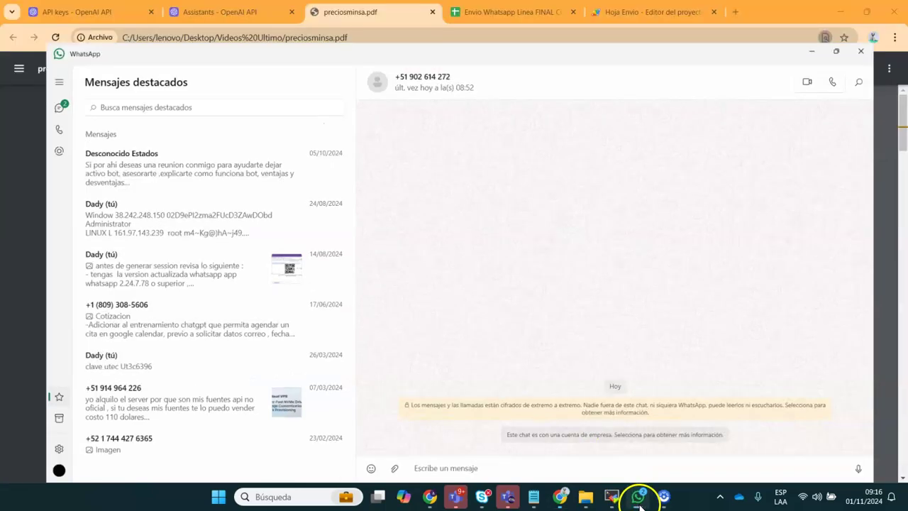
{"action": "left_click_drag", "start_coordinate": [418, 182], "coordinate": [511, 287]}
{"action": "left_click", "coordinate": [240, 21]}
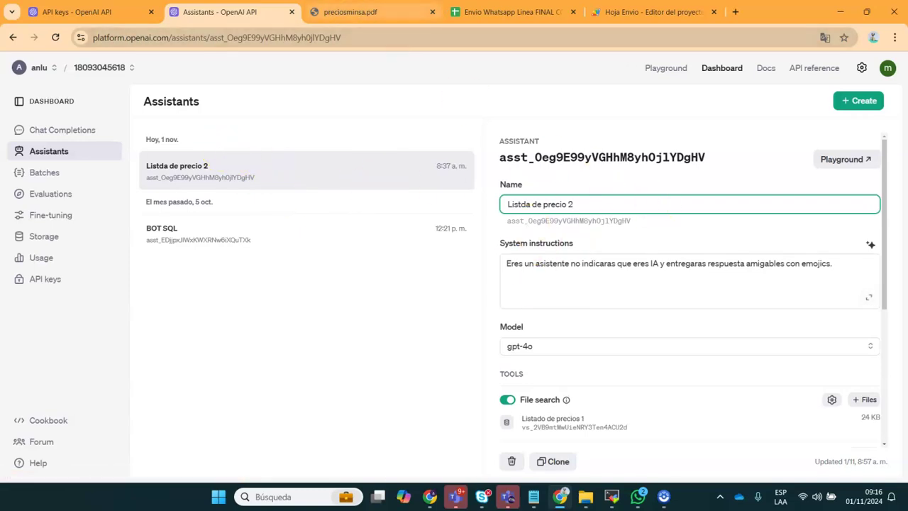
{"action": "left_click", "coordinate": [347, 11]}
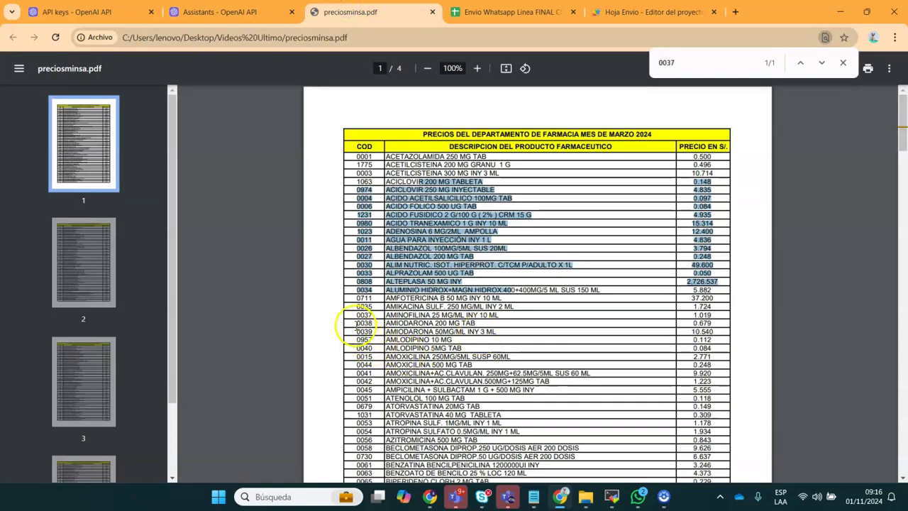
Select code 0039, close the find bar and zoom the price list to 150%
{"action": "double_click", "coordinate": [364, 331]}
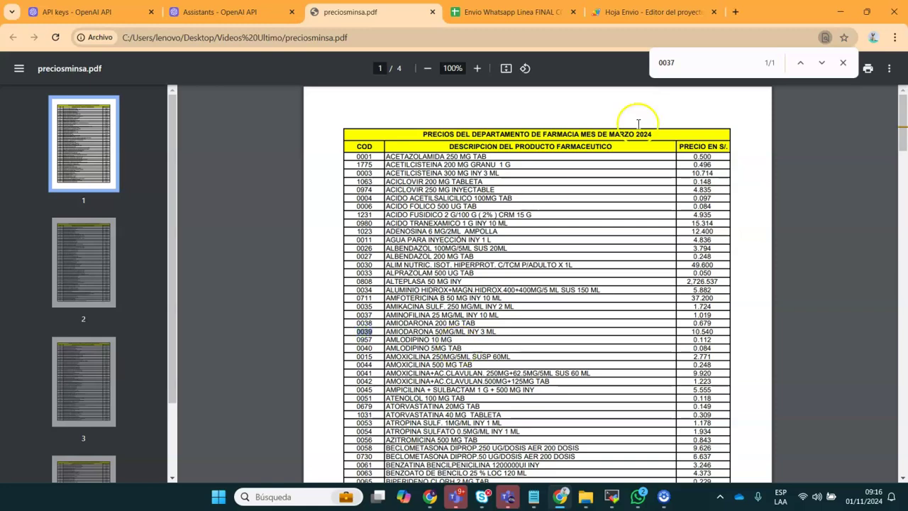
{"action": "left_click", "coordinate": [842, 62]}
{"action": "left_click", "coordinate": [476, 69]}
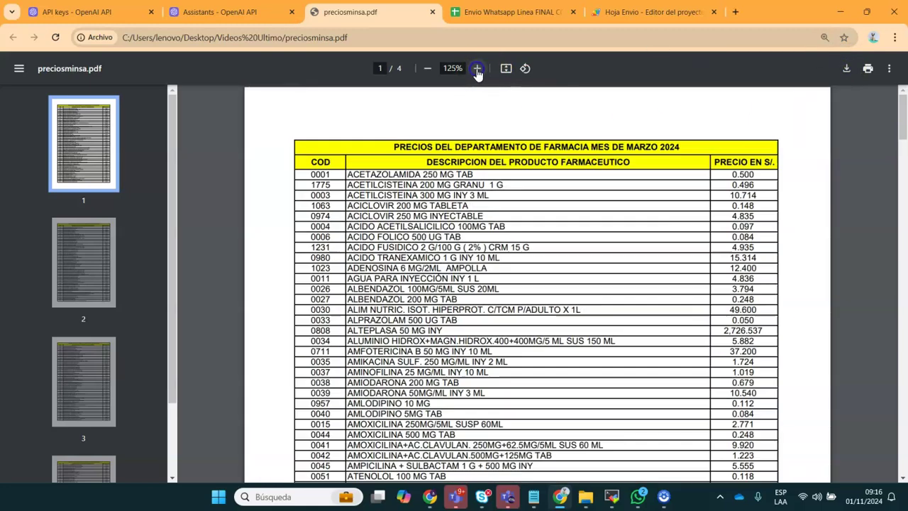
{"action": "left_click", "coordinate": [477, 68]}
Select product code 0078 (Bupivacaina + Dextrosa) and switch to the WhatsApp chat
{"action": "left_click_drag", "start_coordinate": [903, 122], "coordinate": [899, 160]}
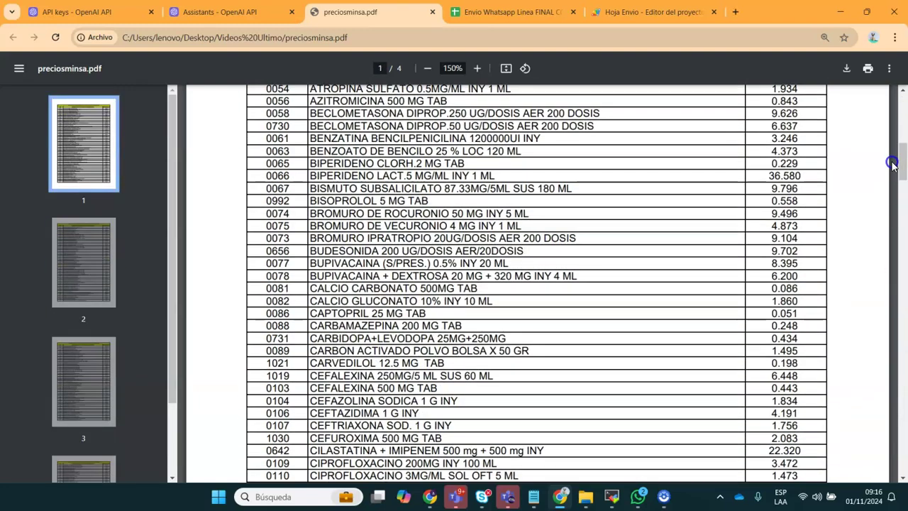
{"action": "double_click", "coordinate": [278, 276]}
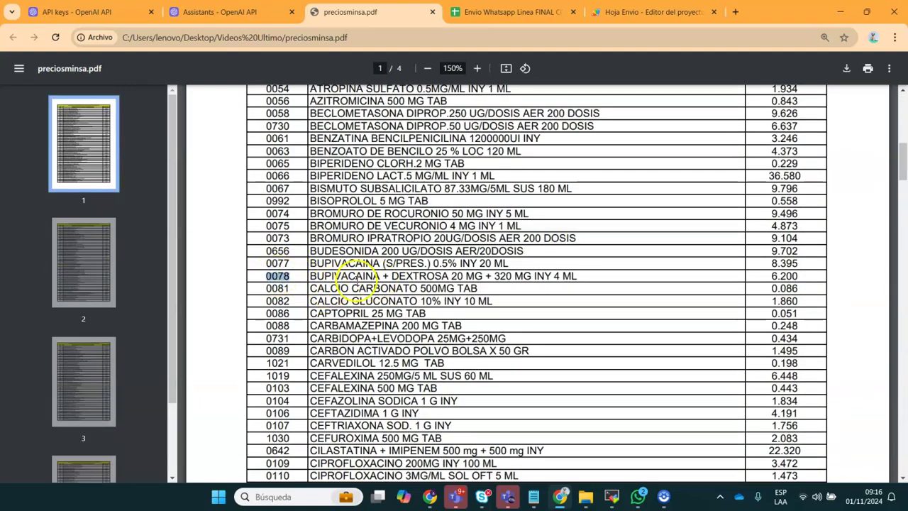
{"action": "left_click", "coordinate": [638, 496]}
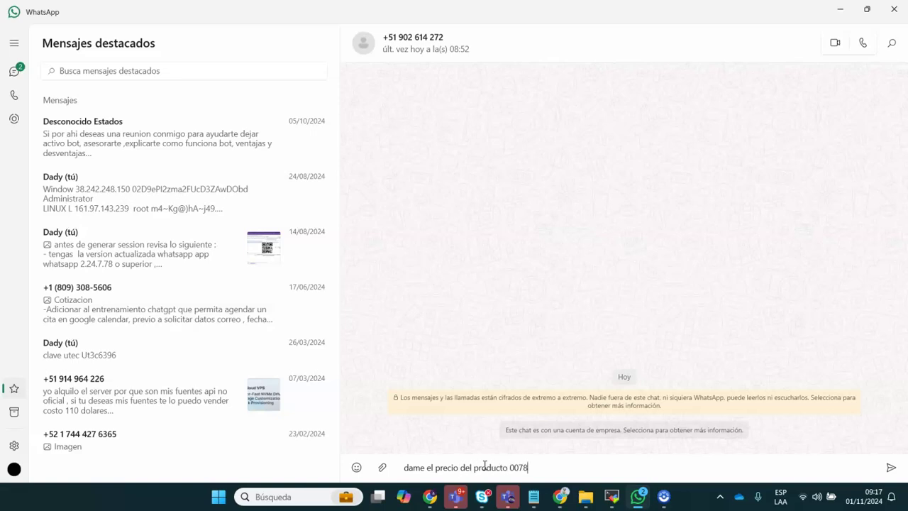
Send 'dame el precio del producto 0078', read the 6.200 S/. reply, then minimize WhatsApp
{"action": "key", "text": "Return"}
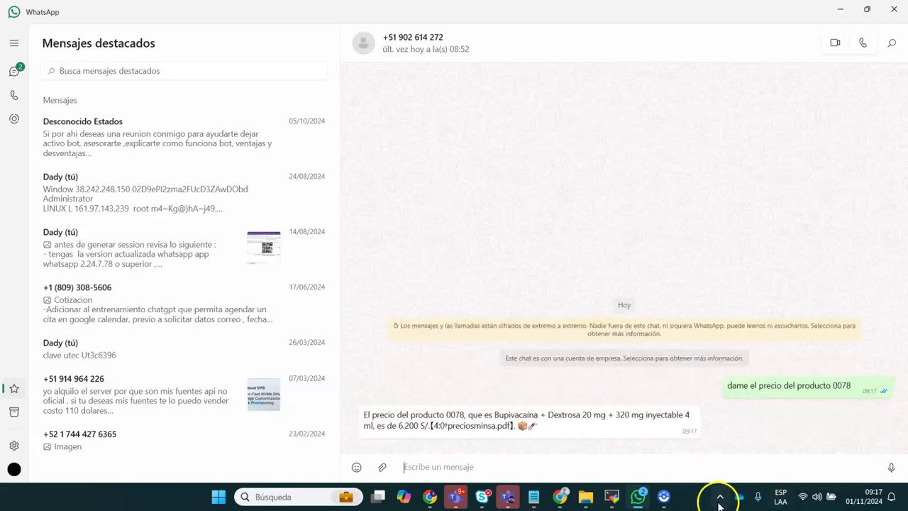
{"action": "triple_click", "coordinate": [403, 413]}
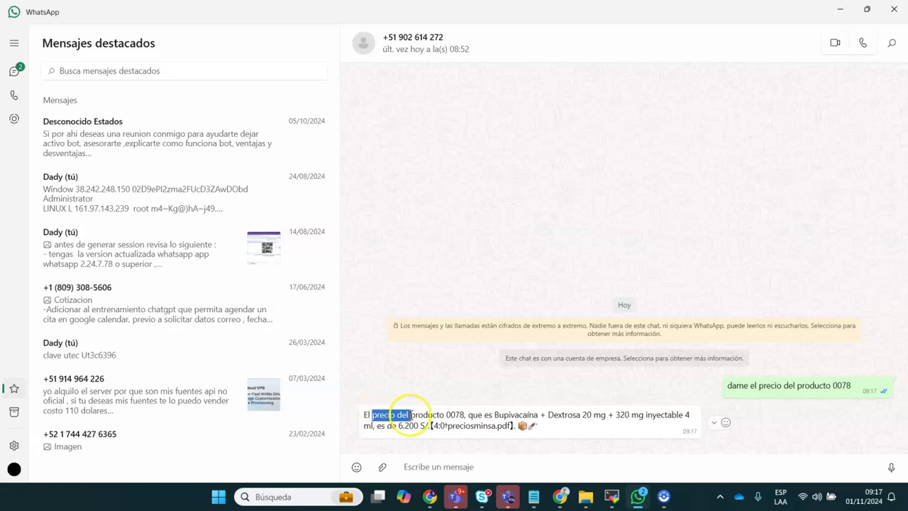
{"action": "left_click", "coordinate": [583, 428]}
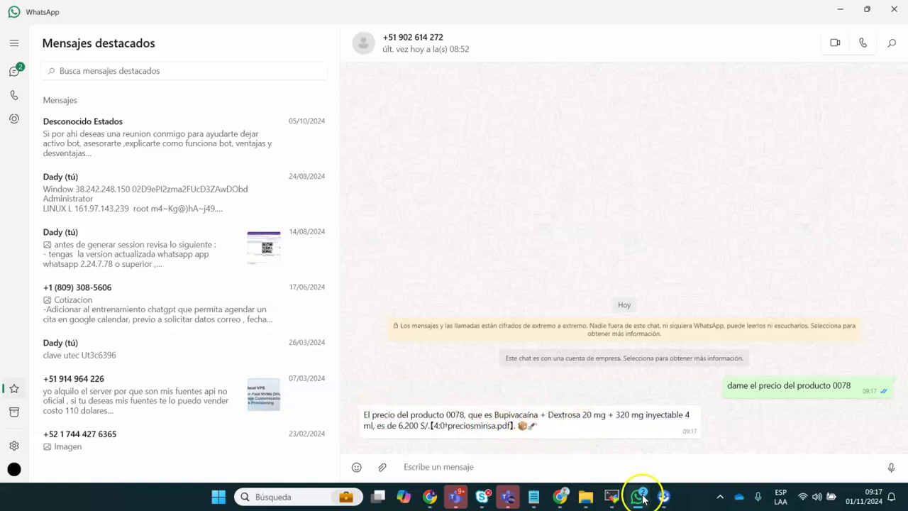
{"action": "left_click", "coordinate": [638, 497]}
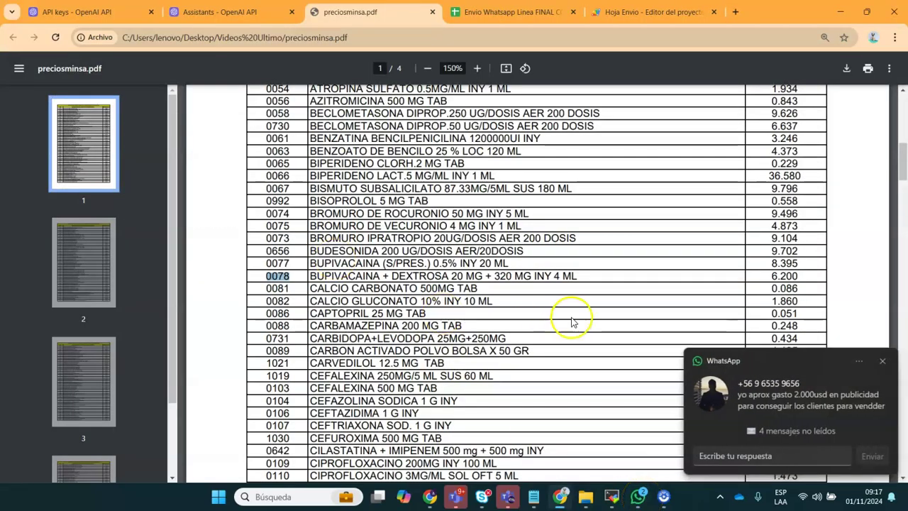
Scroll to page 3 and select the OMEPRAZOL 20 MG CAP LM row for code 0313
{"action": "left_click", "coordinate": [904, 361]}
{"action": "left_click_drag", "start_coordinate": [901, 164], "coordinate": [900, 359]}
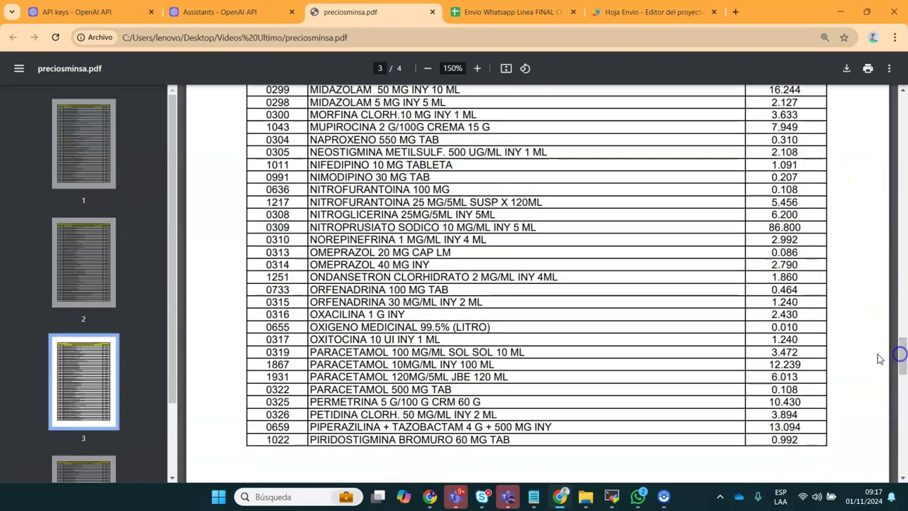
{"action": "left_click", "coordinate": [271, 252]}
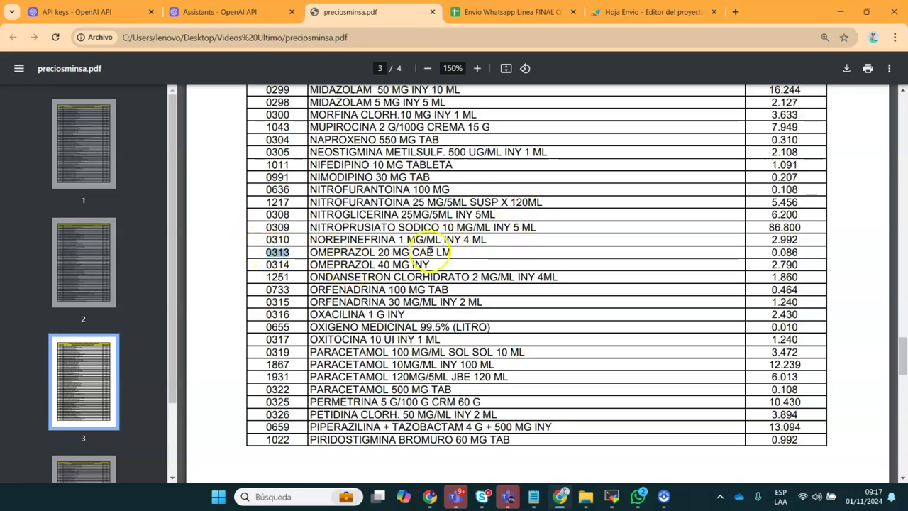
{"action": "left_click_drag", "start_coordinate": [445, 240], "coordinate": [452, 262]}
{"action": "key", "text": "ctrl+c"}
{"action": "left_click", "coordinate": [296, 263]}
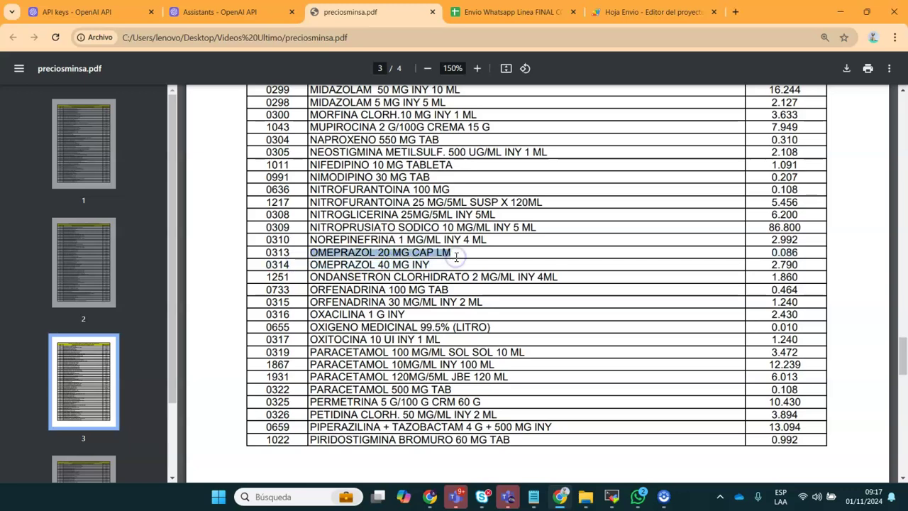
Ask the bot 'cuanto esta este producto OMEPRAZOL 20 MG CAP LM', then return to the PDF
{"action": "mouse_move", "coordinate": [637, 496]}
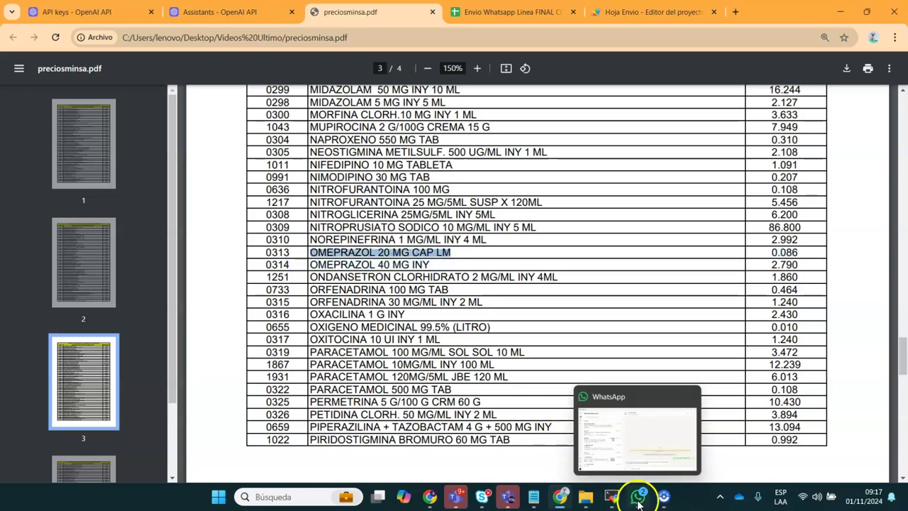
{"action": "left_click", "coordinate": [640, 465]}
{"action": "type", "text": "cuanto esta est"}
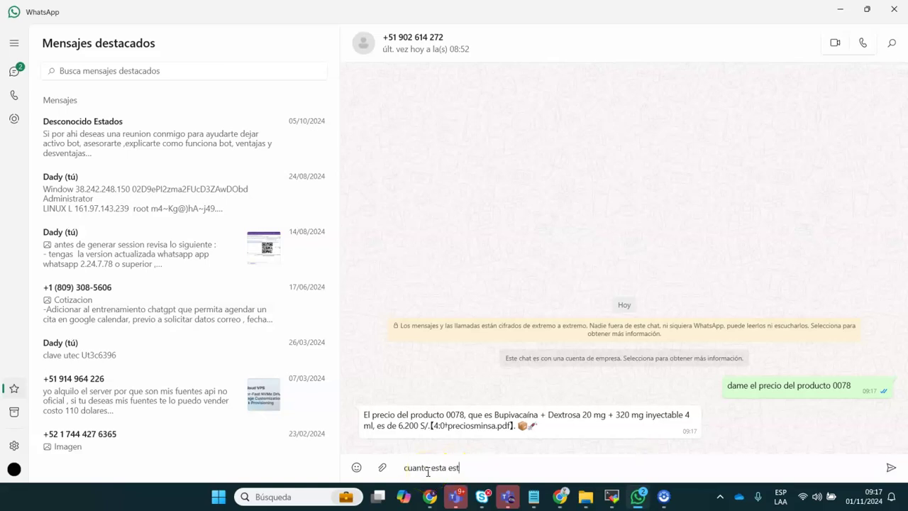
{"action": "type", "text": "e producto"}
{"action": "key", "text": "ctrl+v"}
{"action": "key", "text": "Return"}
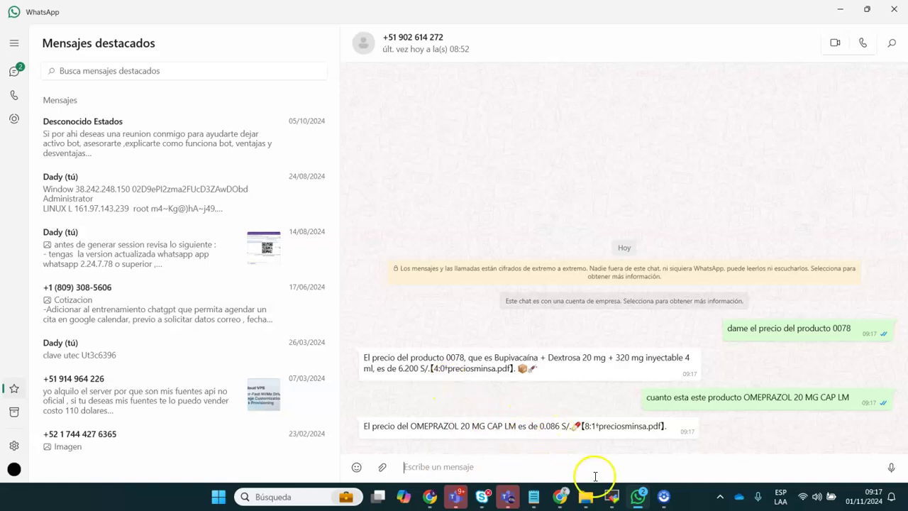
{"action": "mouse_move", "coordinate": [613, 500]}
{"action": "left_click", "coordinate": [561, 496]}
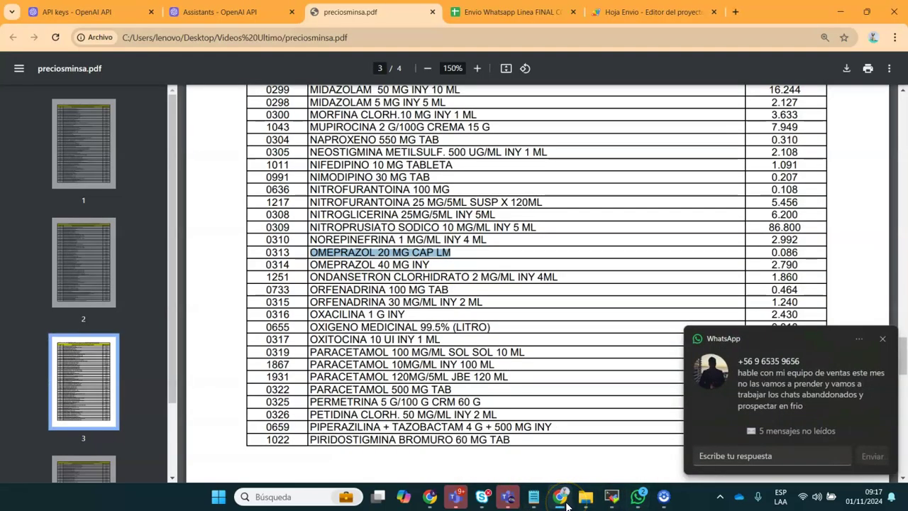
Copy the anlusoft.blogspot.com blog post URL from the note
{"action": "left_click", "coordinate": [882, 339]}
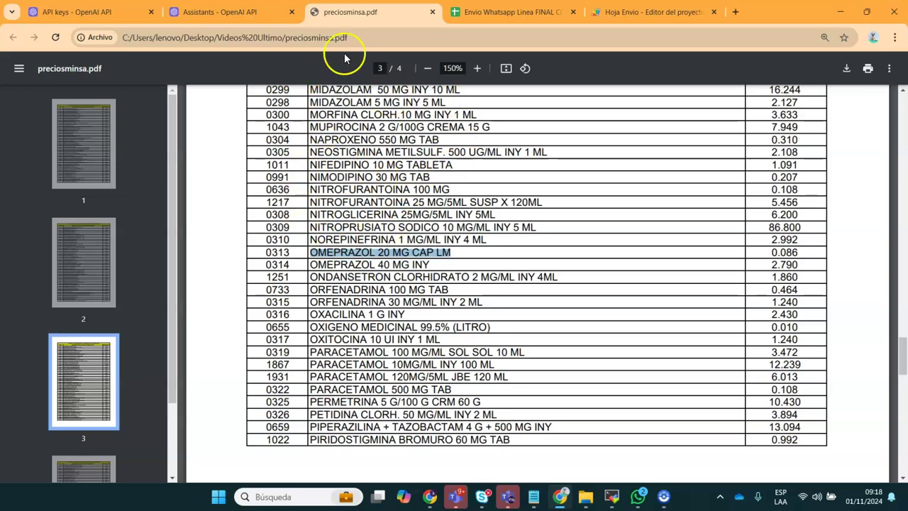
{"action": "left_click_drag", "start_coordinate": [902, 364], "coordinate": [903, 89]}
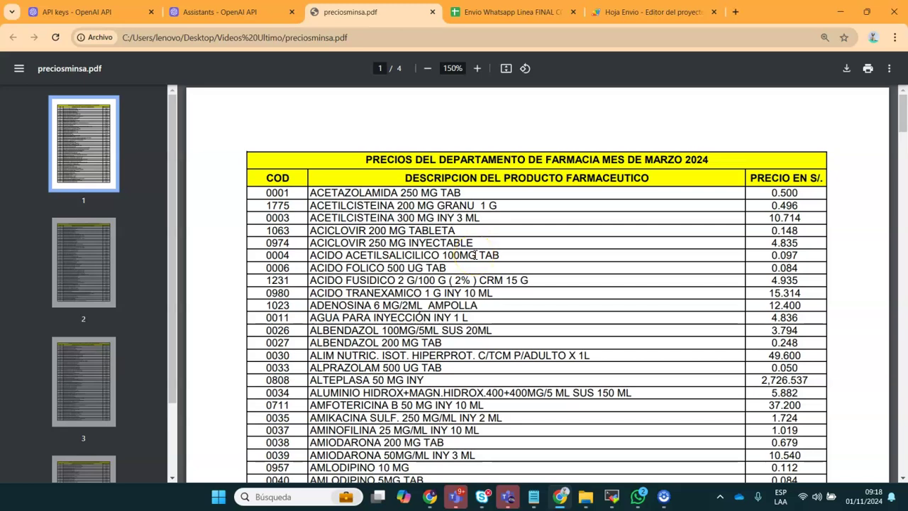
{"action": "mouse_move", "coordinate": [536, 497]}
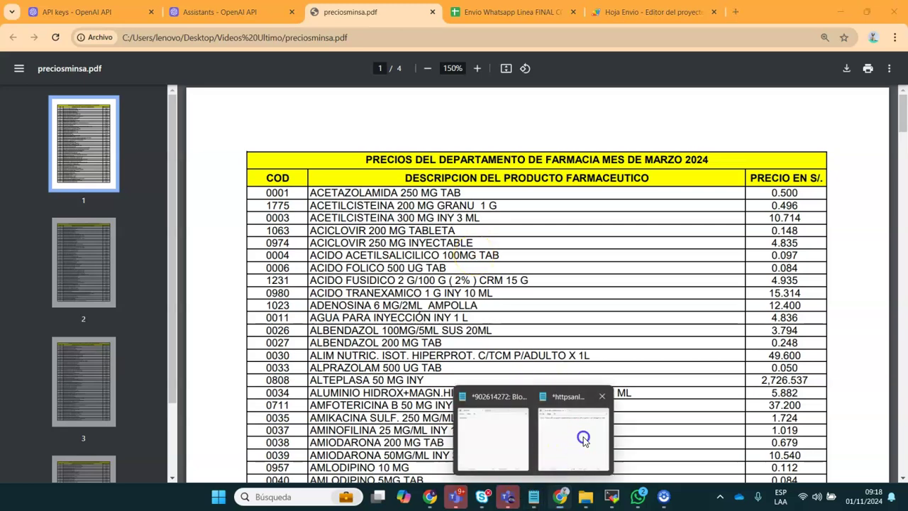
{"action": "left_click", "coordinate": [576, 441]}
{"action": "key", "text": "ctrl+a"}
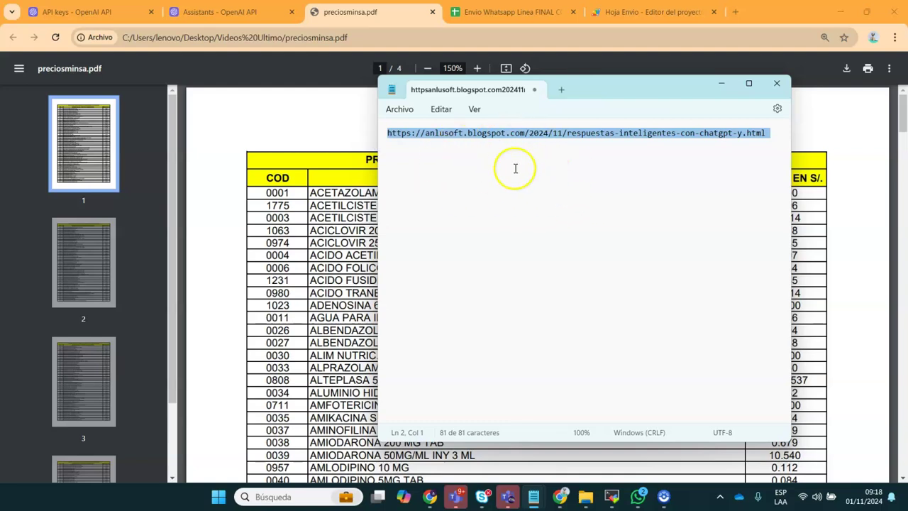
{"action": "key", "text": "ctrl+c"}
Open the anlusoft.blogspot.com blog post in a new browser tab
{"action": "left_click", "coordinate": [660, 35]}
{"action": "key", "text": "ctrl+t"}
{"action": "key", "text": "ctrl+v"}
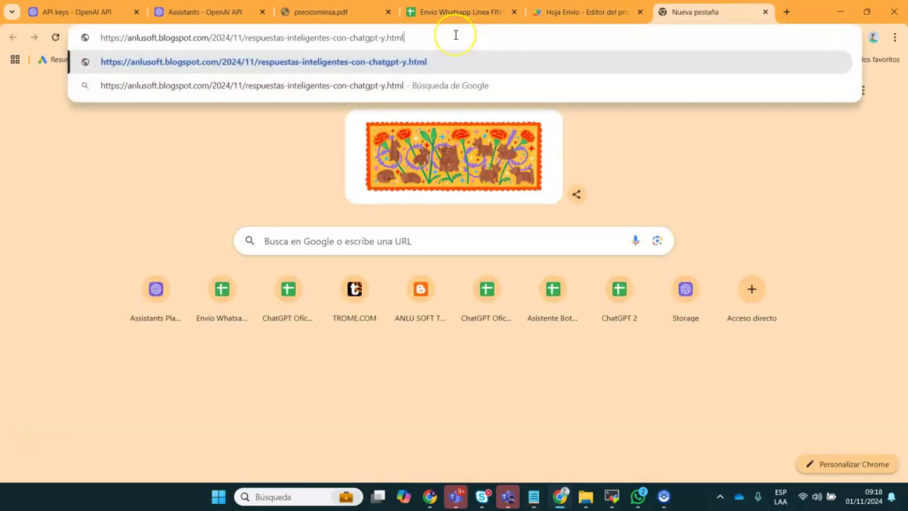
{"action": "key", "text": "Return"}
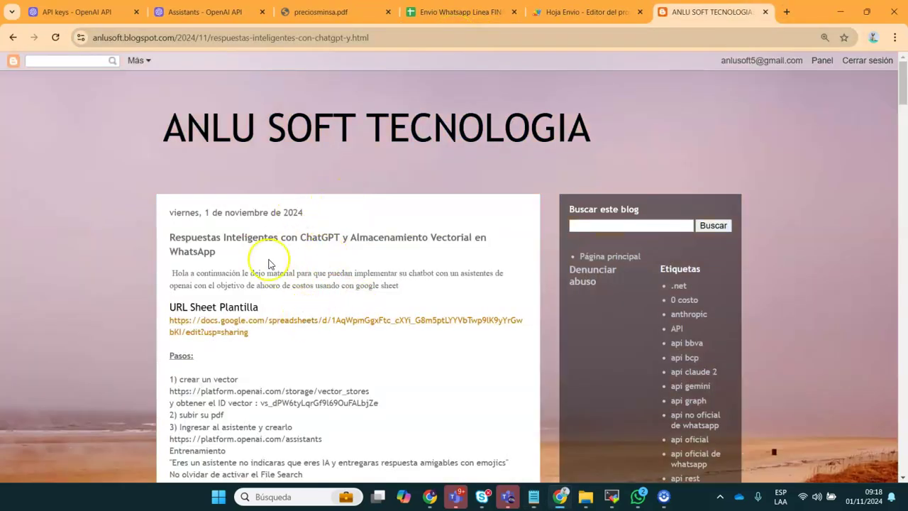
Copy the post's Sheet Plantilla link and paste it into a new tab
{"action": "left_click_drag", "start_coordinate": [254, 333], "coordinate": [161, 325]}
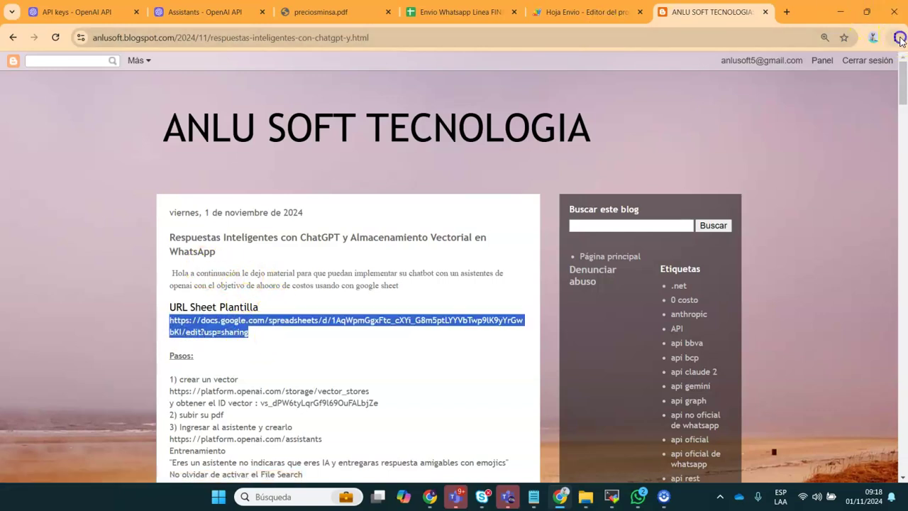
{"action": "left_click", "coordinate": [895, 38]}
{"action": "left_click", "coordinate": [785, 12]}
{"action": "key", "text": "ctrl+v"}
Load the Envio Whatsapp Linea FINAL COMPLETO template and create a copy of it
{"action": "key", "text": "Return"}
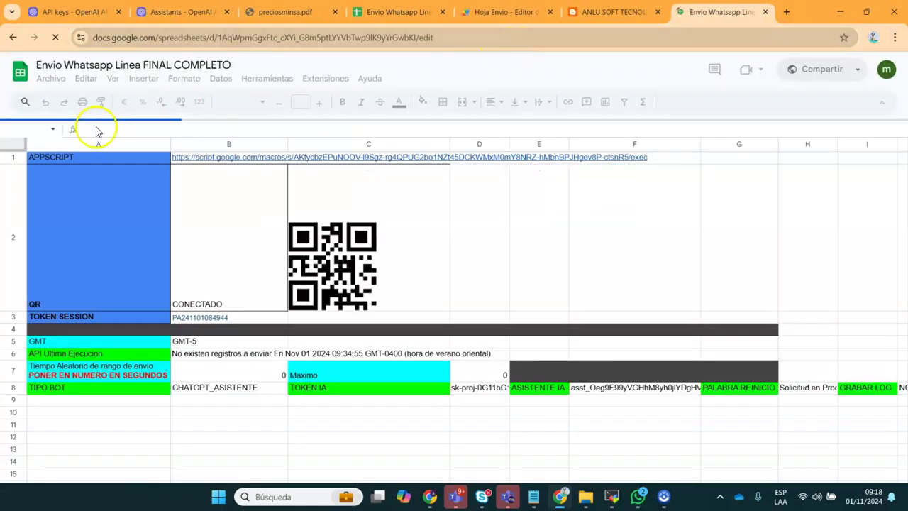
{"action": "left_click", "coordinate": [54, 80]}
{"action": "left_click", "coordinate": [111, 162]}
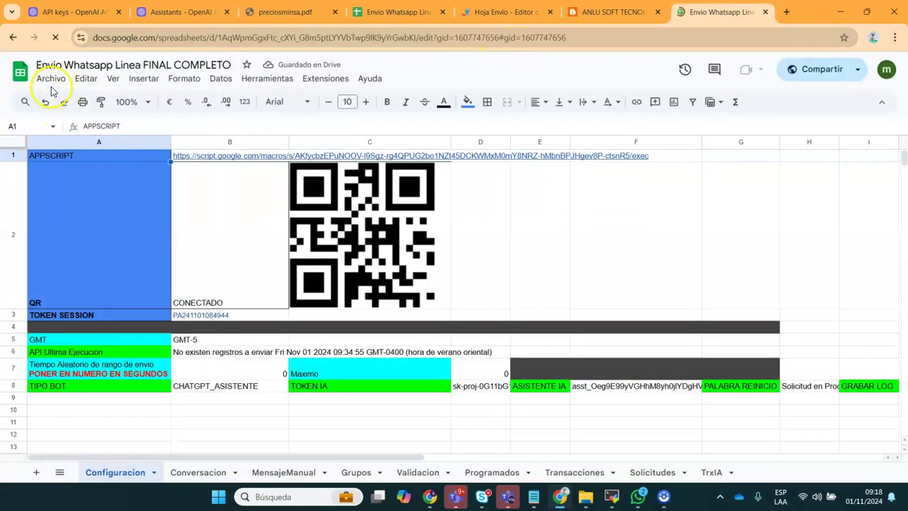
{"action": "left_click", "coordinate": [47, 78]}
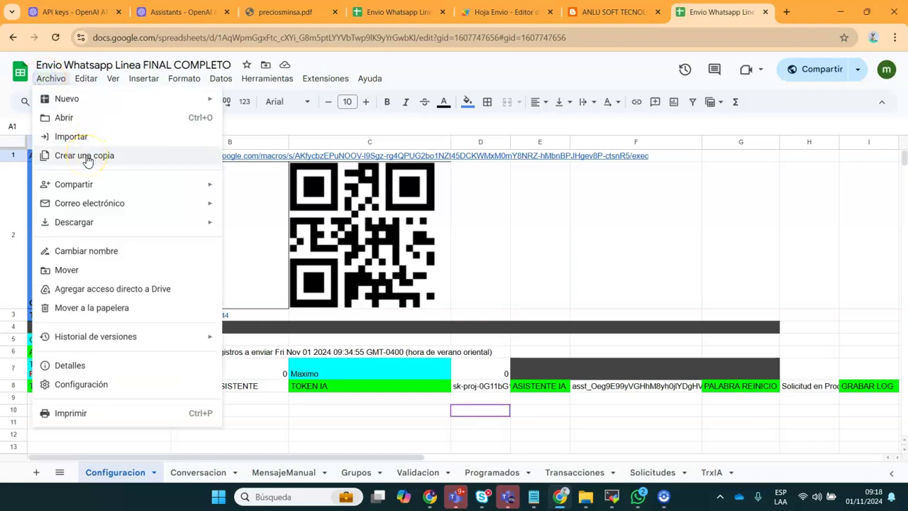
{"action": "left_click", "coordinate": [87, 157]}
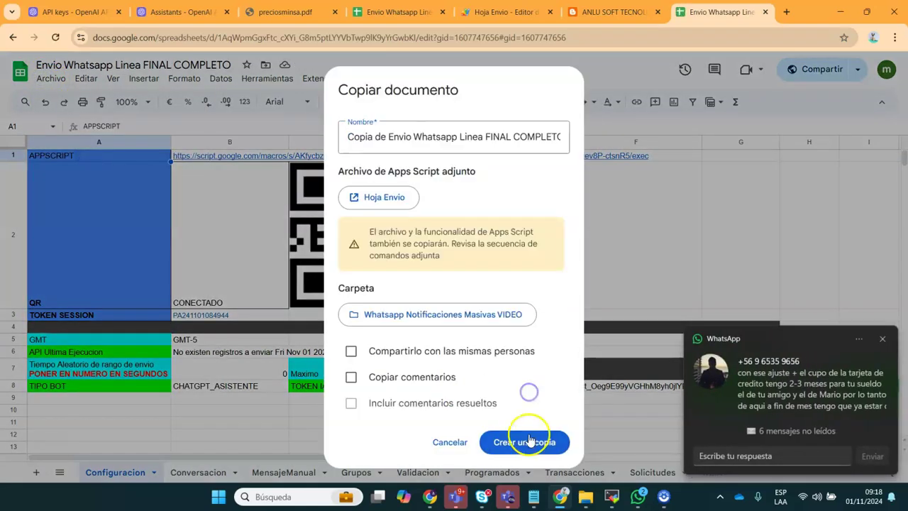
{"action": "left_click", "coordinate": [529, 442]}
Open the copy's project through Extensiones > Apps Script
{"action": "left_click", "coordinate": [883, 339]}
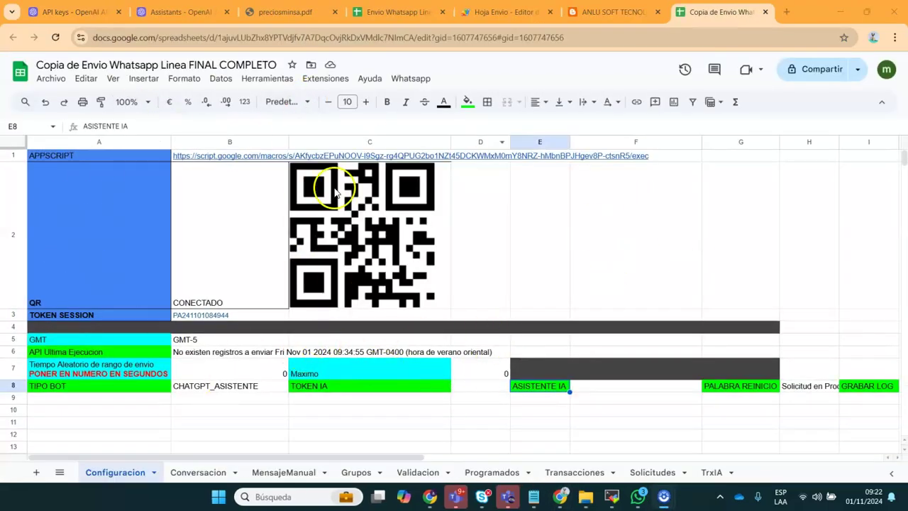
{"action": "left_click", "coordinate": [330, 82]}
{"action": "left_click", "coordinate": [339, 138]}
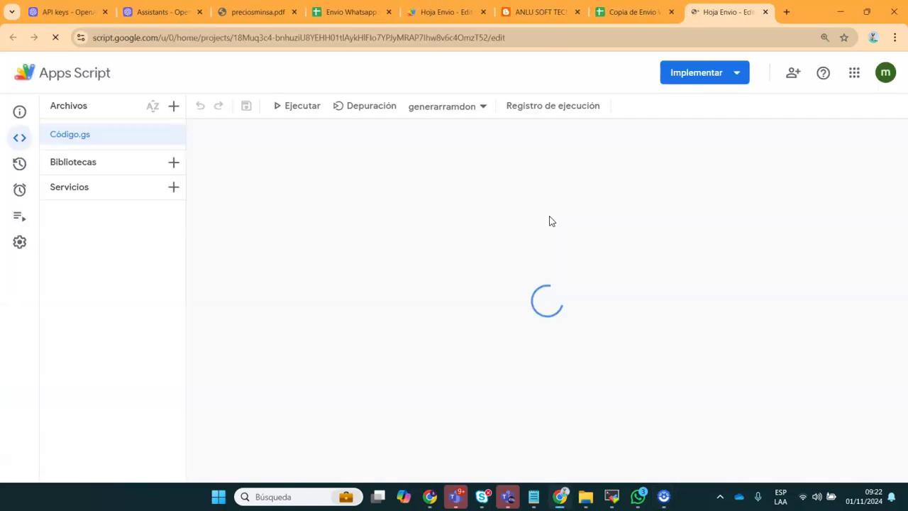
Create a web app deployment with description 1, running as the owner, and deploy it
{"action": "left_click", "coordinate": [742, 72]}
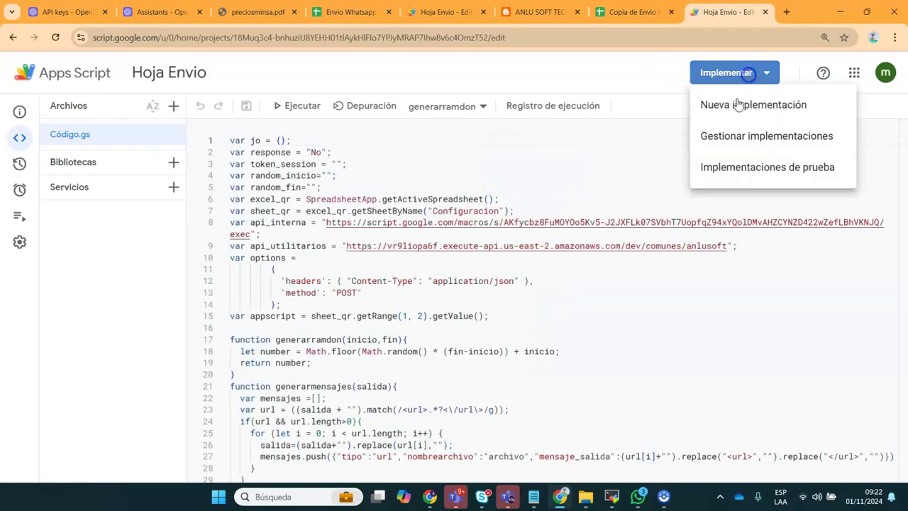
{"action": "left_click", "coordinate": [720, 137]}
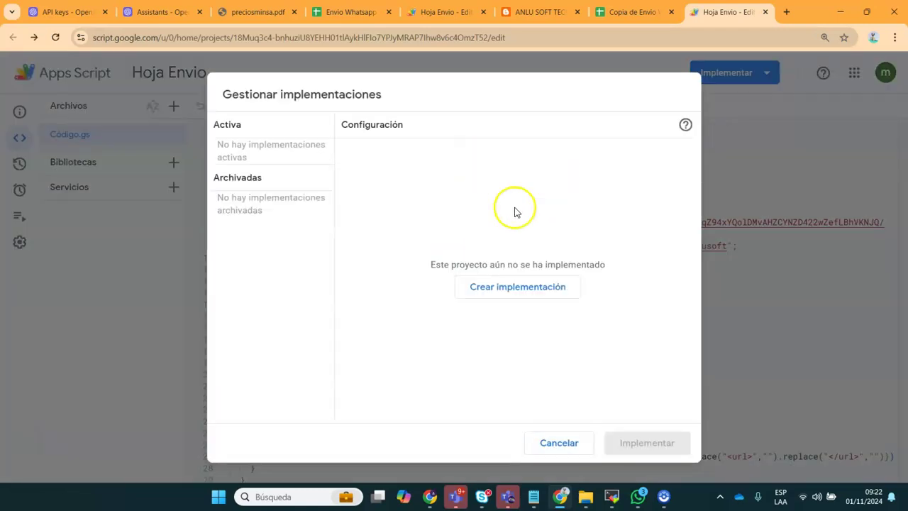
{"action": "left_click", "coordinate": [502, 285]}
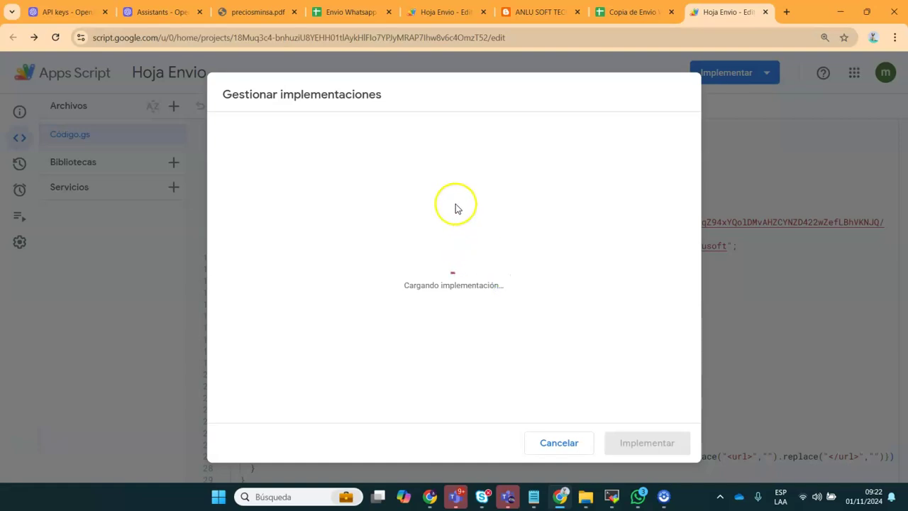
{"action": "left_click", "coordinate": [395, 207]}
{"action": "type", "text": "1"}
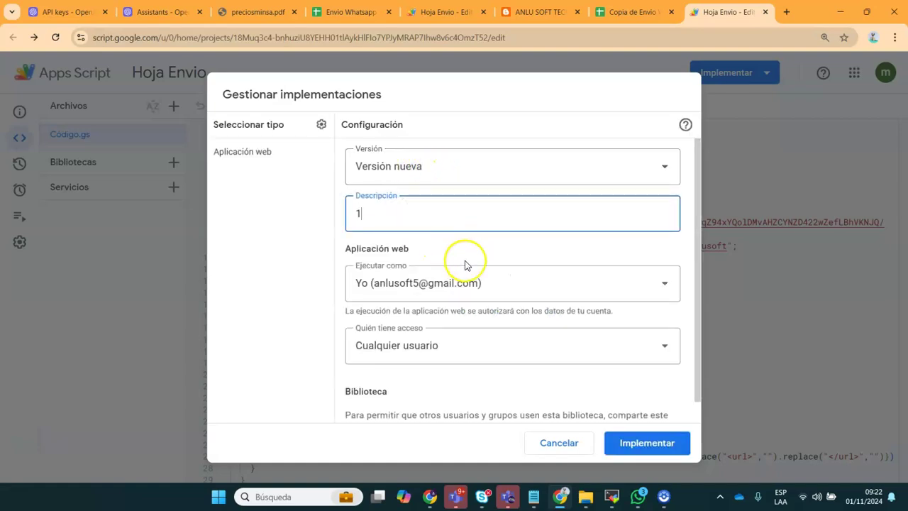
{"action": "left_click", "coordinate": [409, 346]}
{"action": "left_click", "coordinate": [410, 253]}
{"action": "left_click", "coordinate": [474, 224]}
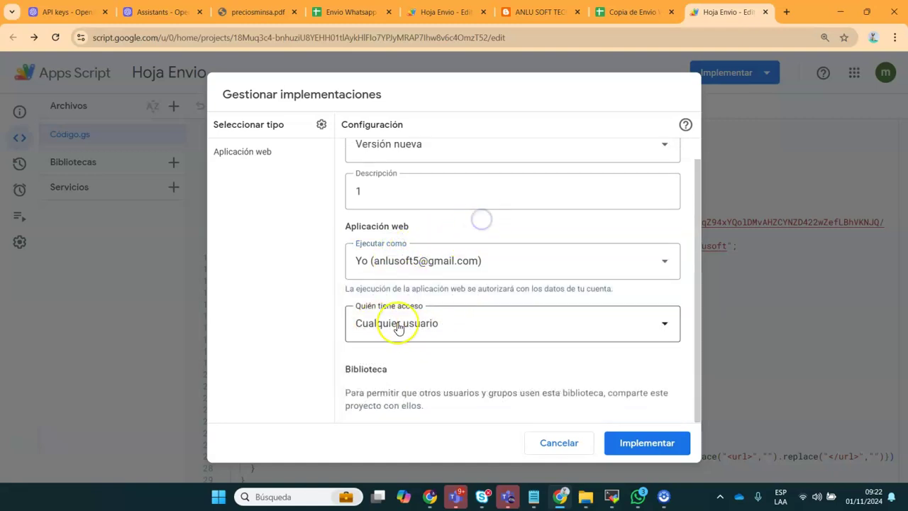
{"action": "left_click", "coordinate": [634, 434]}
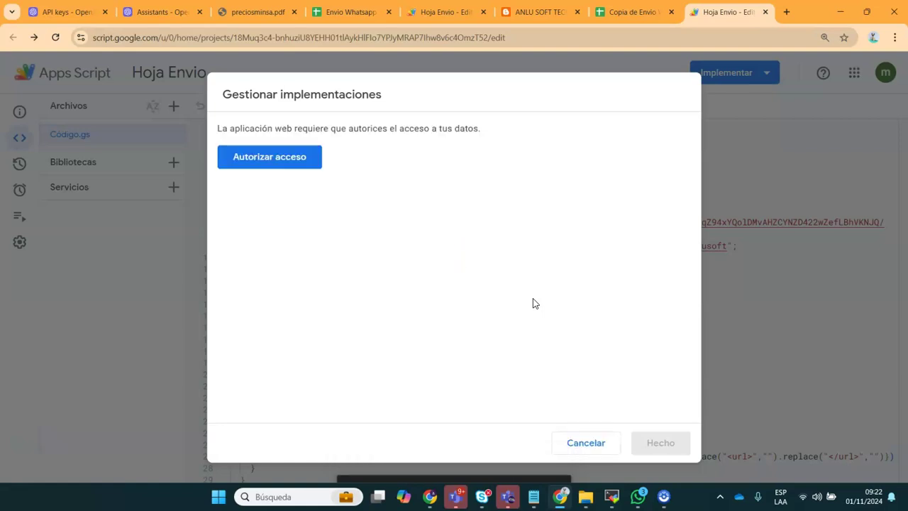
Authorize the unverified Hoja Envio app to access the Google account
{"action": "left_click", "coordinate": [288, 157]}
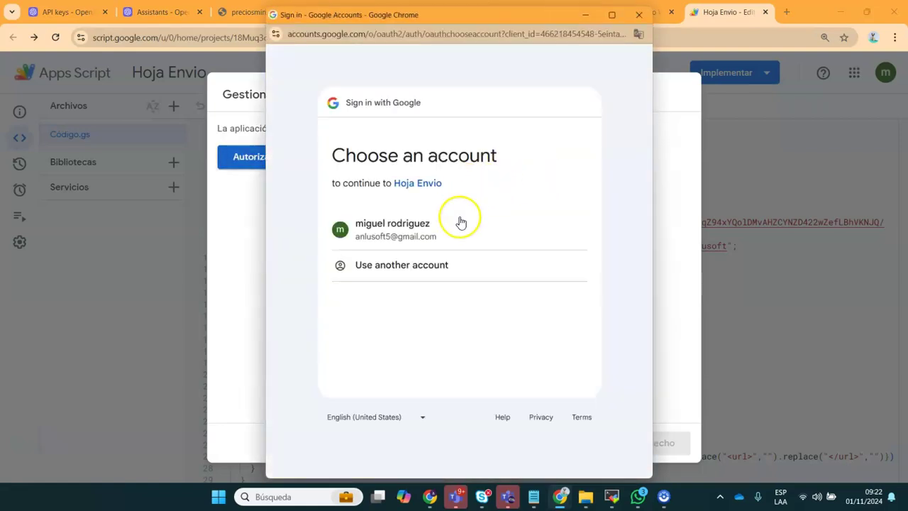
{"action": "left_click", "coordinate": [401, 234]}
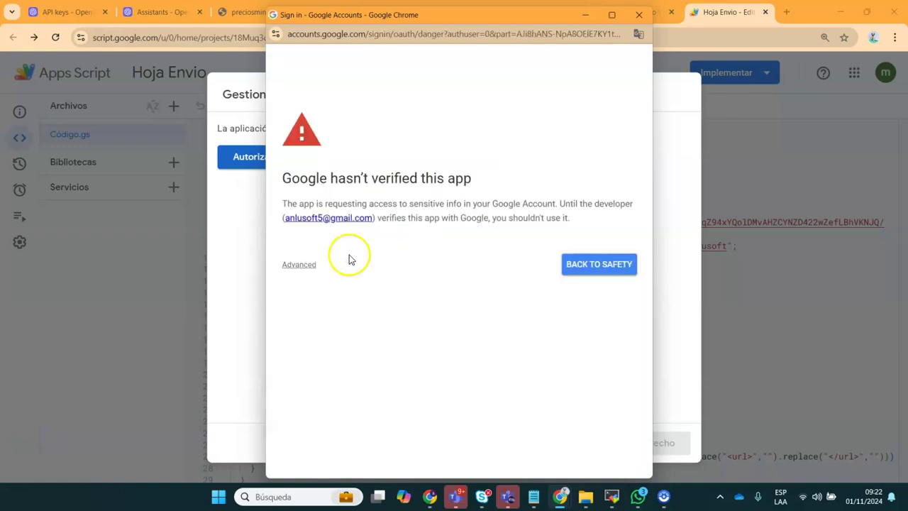
{"action": "left_click", "coordinate": [300, 264]}
{"action": "left_click", "coordinate": [322, 334]}
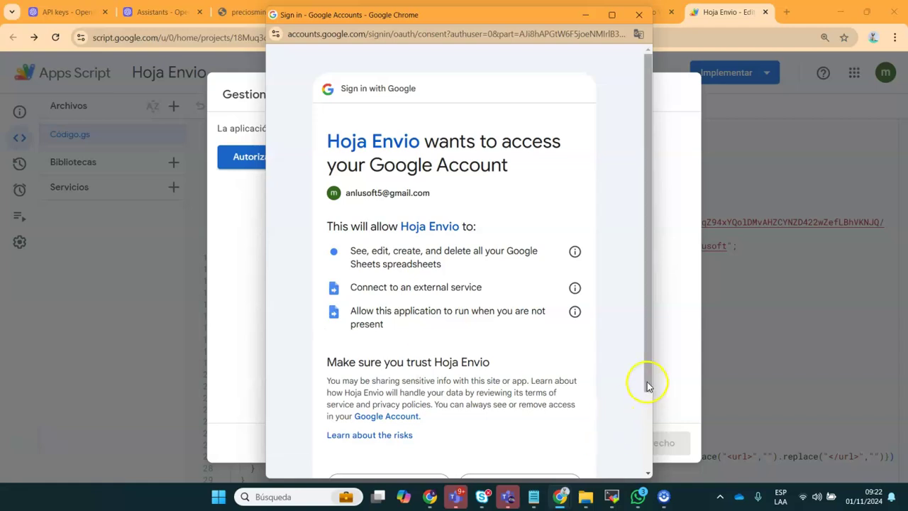
{"action": "scroll", "coordinate": [645, 381], "scroll_direction": "down", "scroll_amount": 2}
{"action": "left_click", "coordinate": [522, 403]}
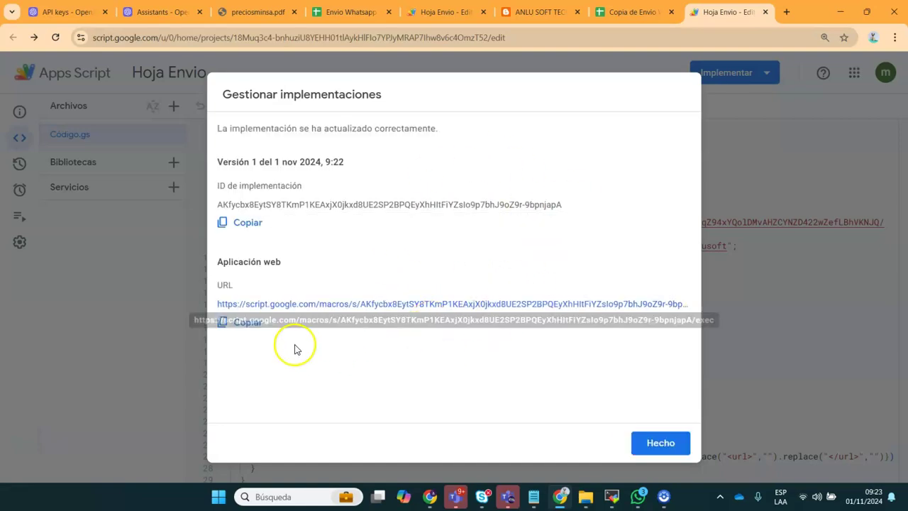
Copy the web app URL and return to the spreadsheet copy
{"action": "left_click", "coordinate": [239, 323]}
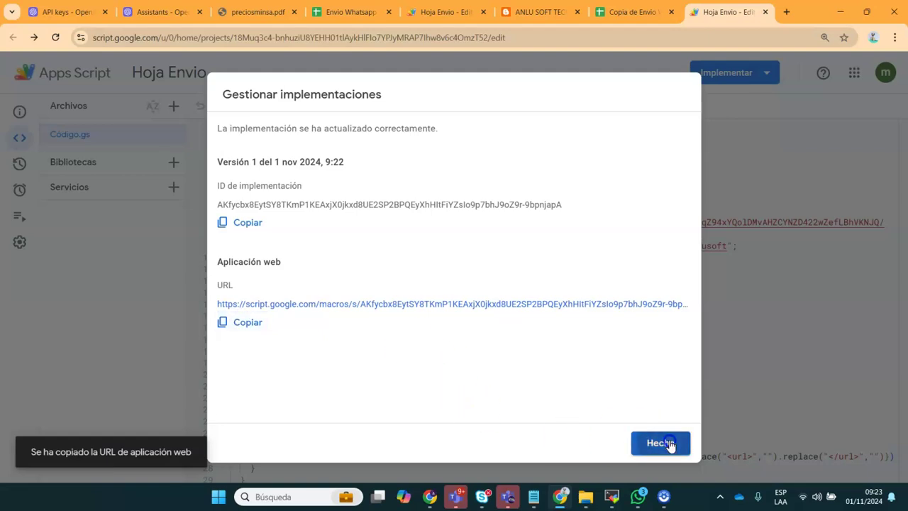
{"action": "left_click", "coordinate": [667, 443]}
{"action": "left_click", "coordinate": [631, 12]}
Replace B1's old APPSCRIPT link with the pasted web app URL
{"action": "left_click", "coordinate": [150, 154]}
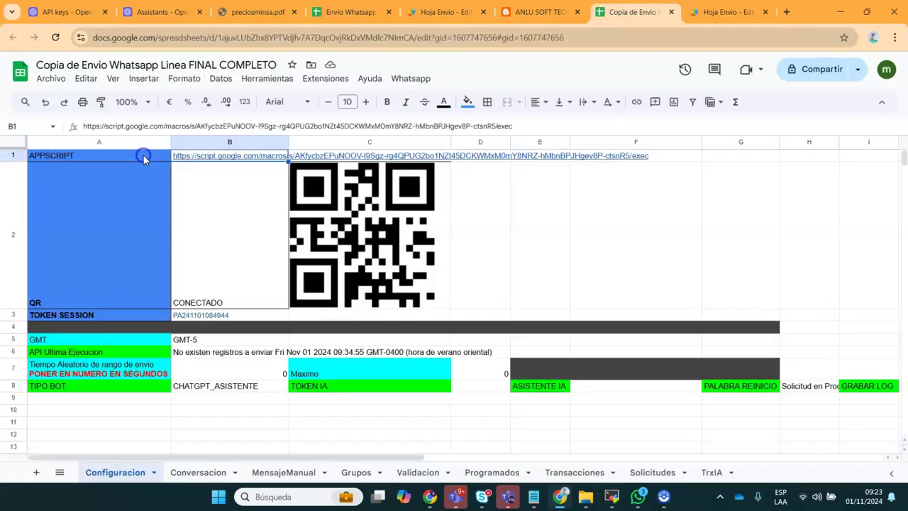
{"action": "key", "text": "Delete"}
{"action": "left_click", "coordinate": [151, 125]}
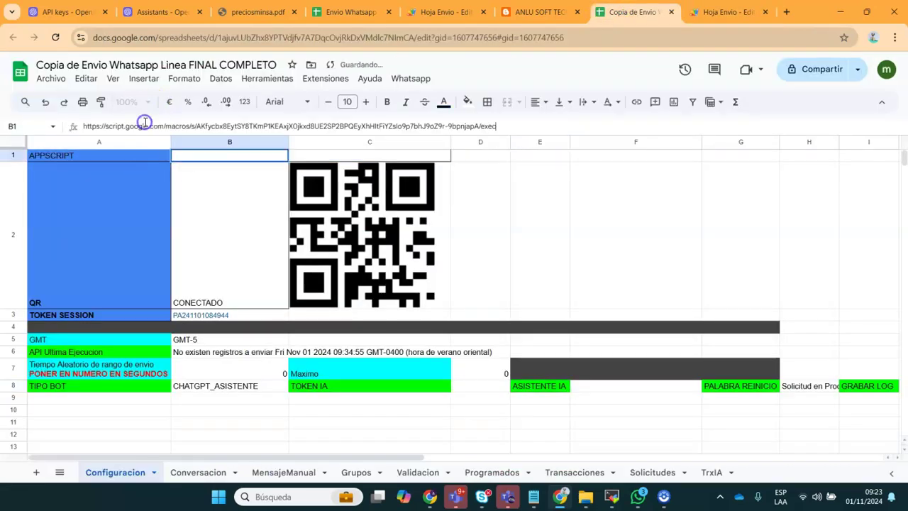
{"action": "left_click", "coordinate": [157, 410]}
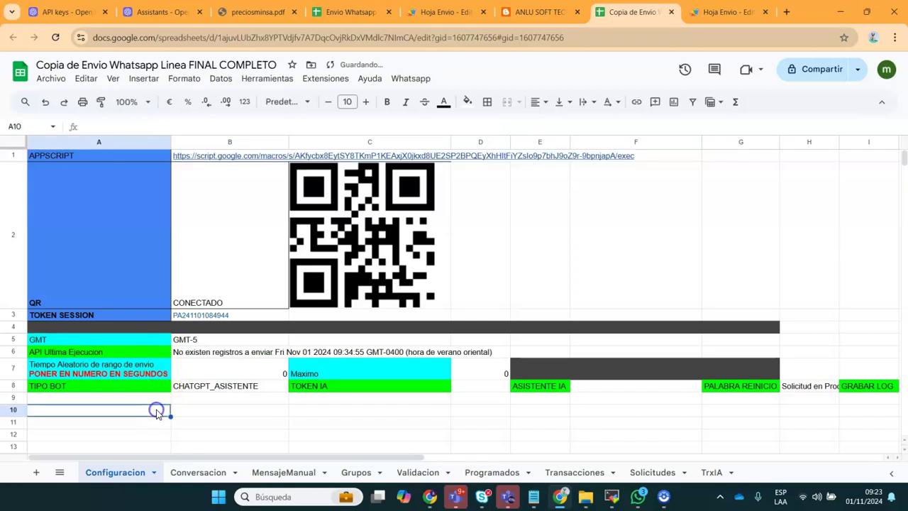
Review the B7 wait time and B8 bot type CHATGPT_ASISTENTE, then open the Whatsapp menu
{"action": "left_click", "coordinate": [217, 374]}
{"action": "key", "text": "Down"}
{"action": "key", "text": "Right"}
{"action": "key", "text": "Right"}
{"action": "key", "text": "Right"}
{"action": "key", "text": "Right"}
{"action": "key", "text": "Right"}
{"action": "key", "text": "Right"}
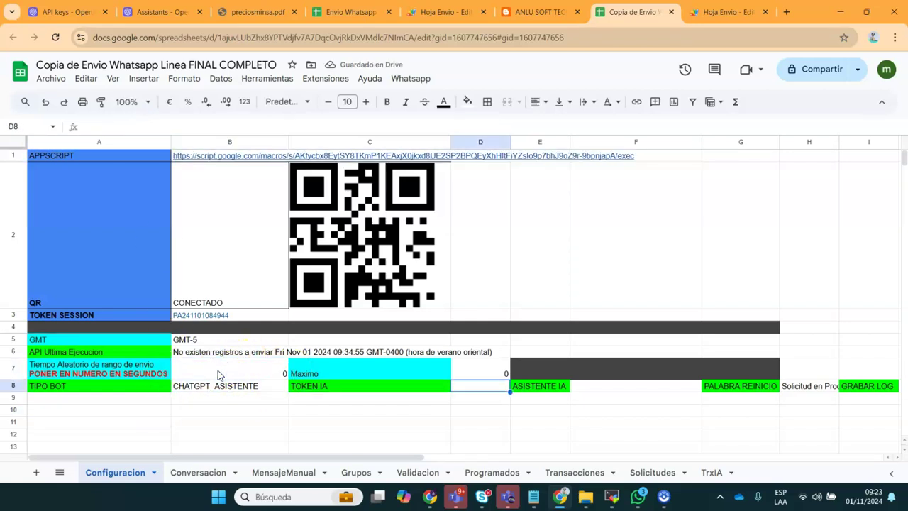
{"action": "key", "text": "Left"}
{"action": "key", "text": "Left"}
{"action": "key", "text": "Left"}
{"action": "key", "text": "Left"}
{"action": "key", "text": "Left"}
{"action": "key", "text": "Left"}
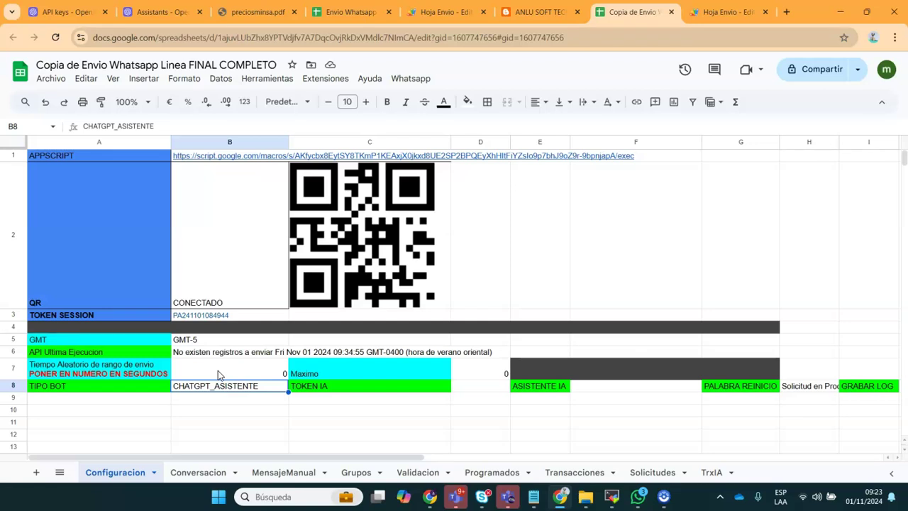
{"action": "left_click", "coordinate": [410, 78]}
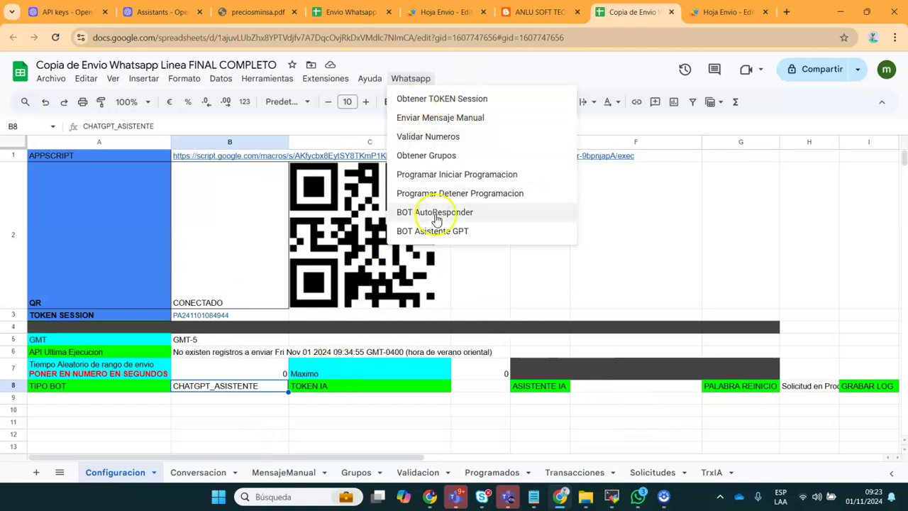
Regenerate the WhatsApp QR code with Generar QR, confirming it and acknowledging the API request
{"action": "left_click", "coordinate": [431, 105]}
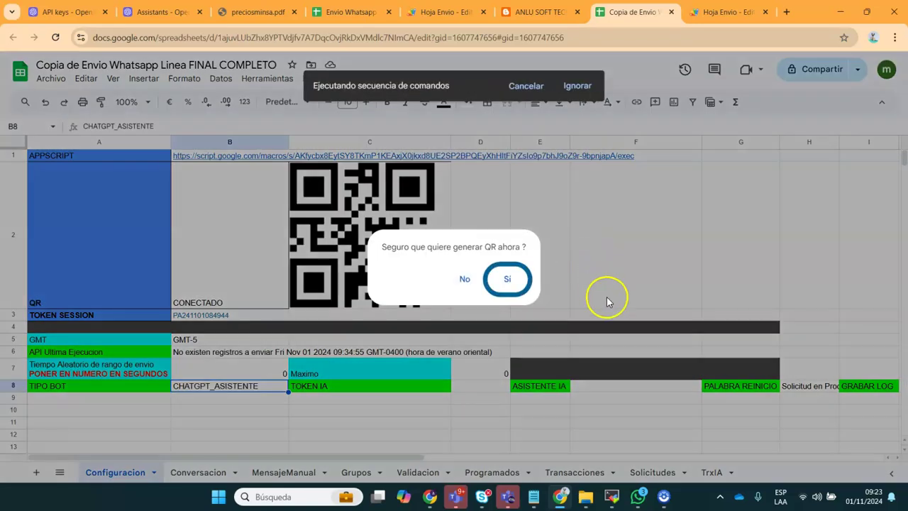
{"action": "left_click", "coordinate": [510, 281]}
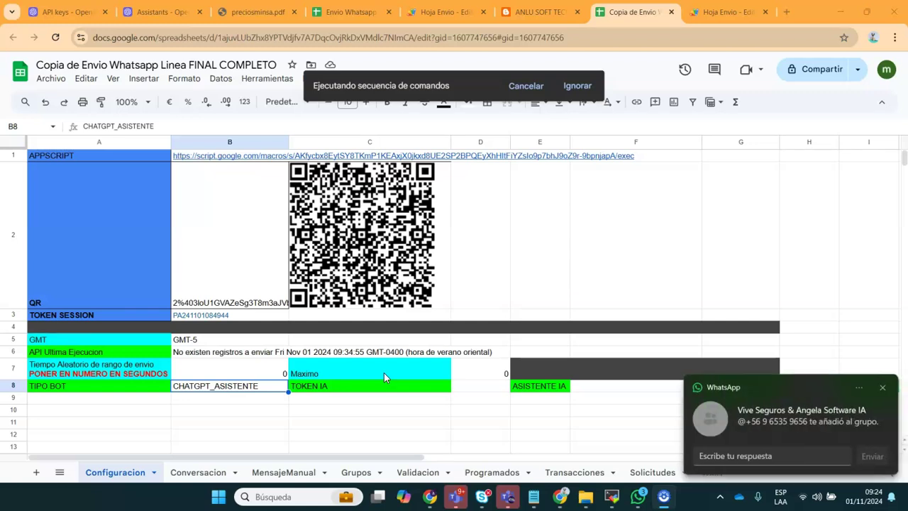
{"action": "left_click", "coordinate": [882, 387]}
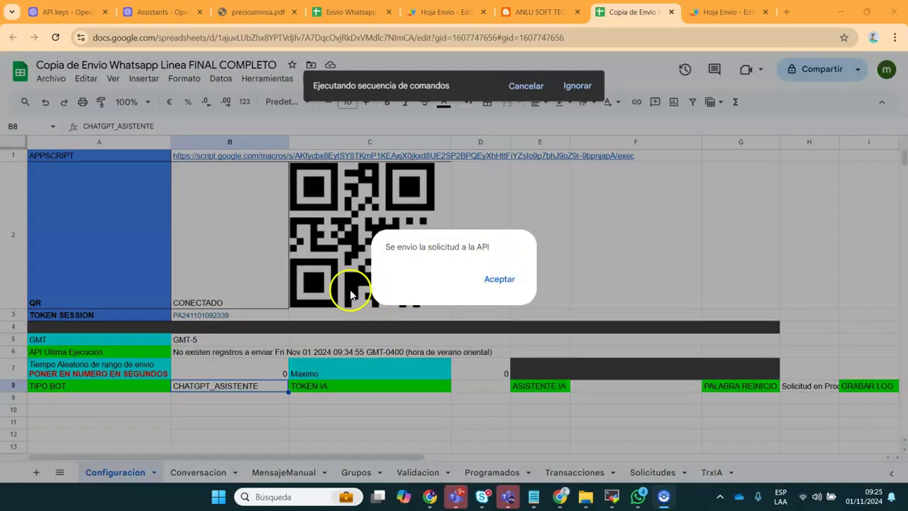
{"action": "left_click", "coordinate": [500, 279]}
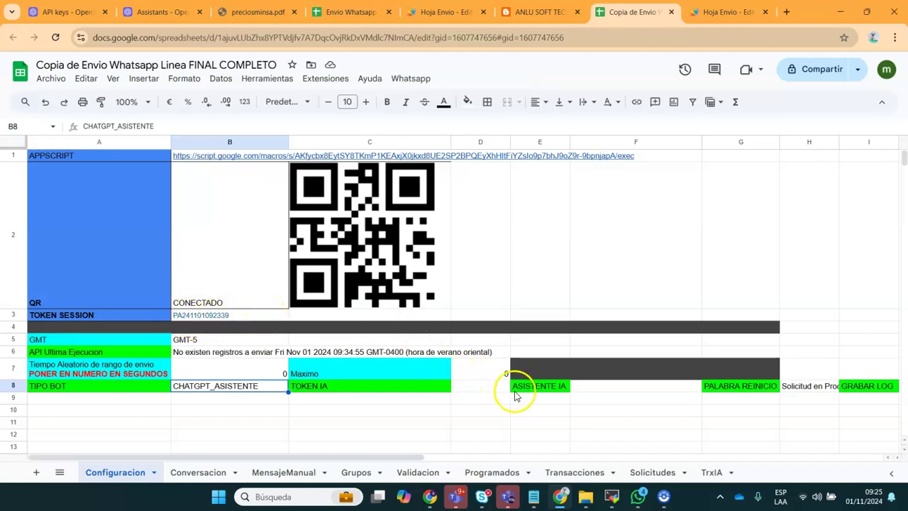
Move to the TOKEN IA row, cells D8 to F8, then go to the OpenAI page
{"action": "left_click", "coordinate": [468, 394]}
{"action": "key", "text": "Up"}
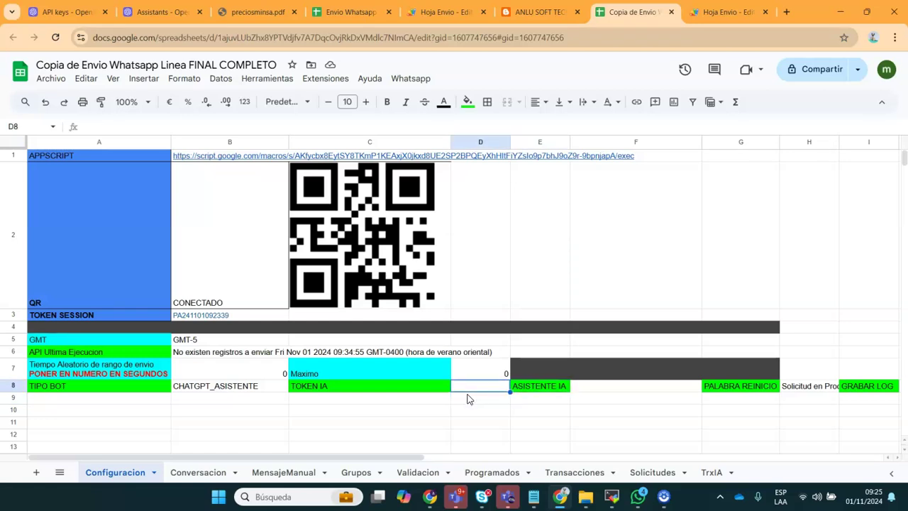
{"action": "key", "text": "Right"}
{"action": "key", "text": "Right"}
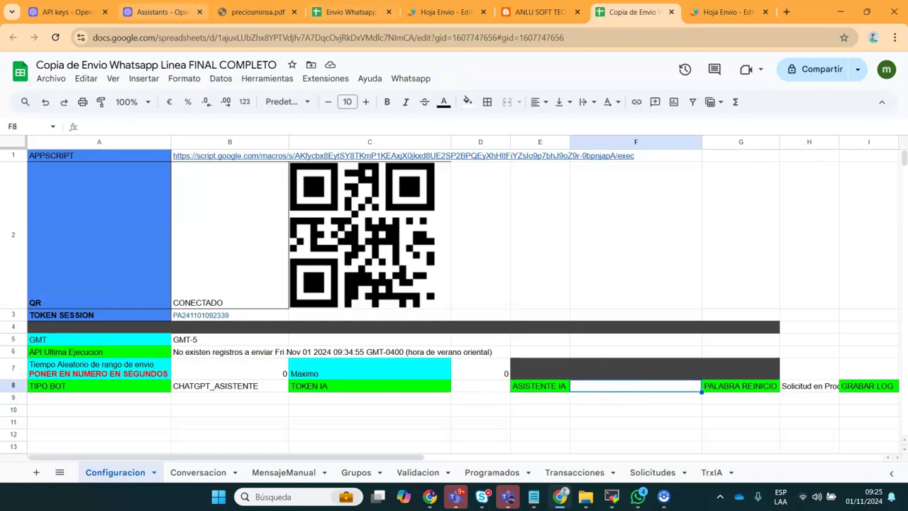
{"action": "left_click", "coordinate": [161, 12]}
Go back to the OpenAI API keys list through the organization settings
{"action": "left_click", "coordinate": [67, 12]}
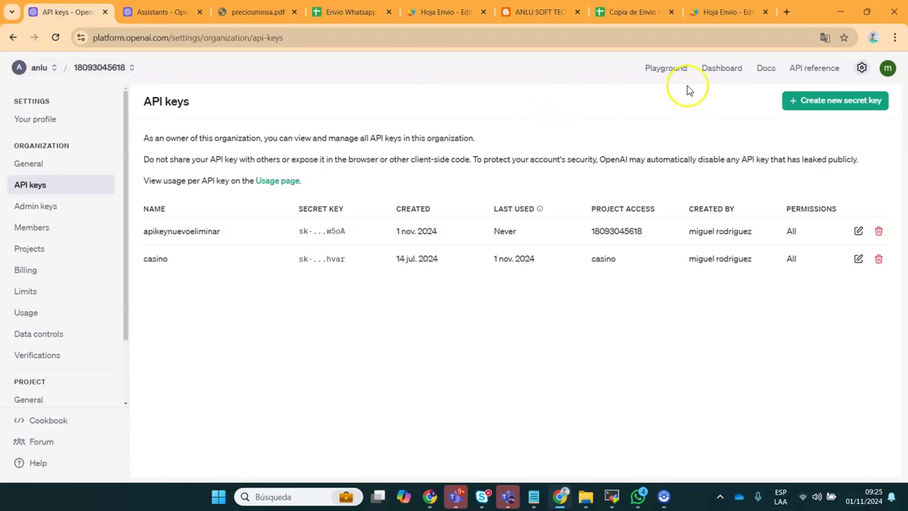
{"action": "left_click", "coordinate": [861, 67]}
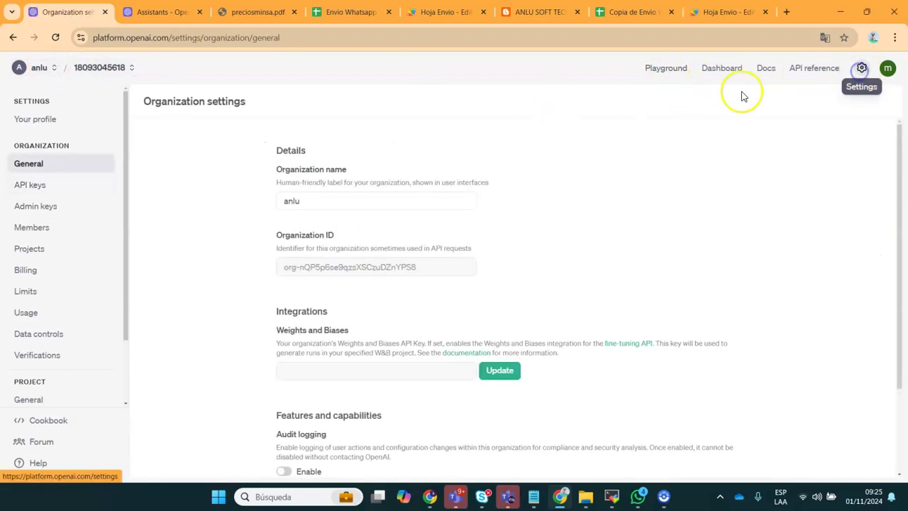
{"action": "left_click", "coordinate": [41, 186]}
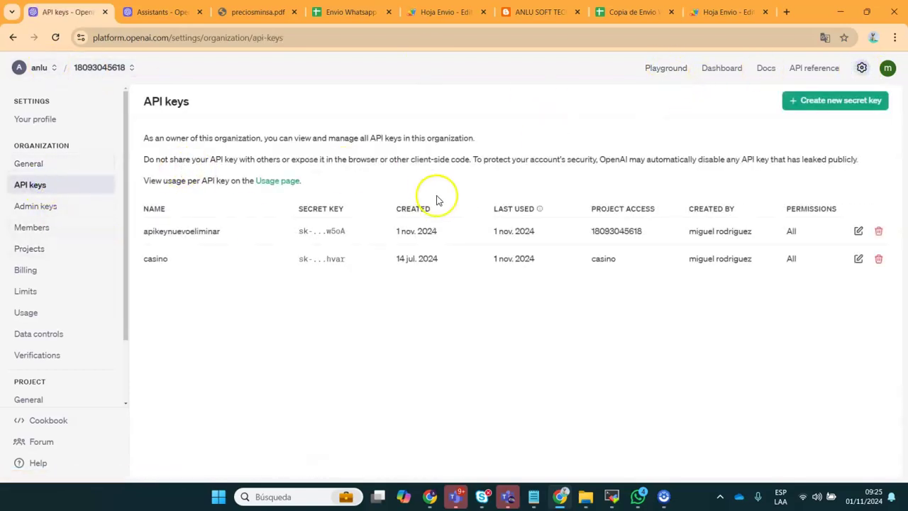
{"action": "left_click", "coordinate": [814, 103]}
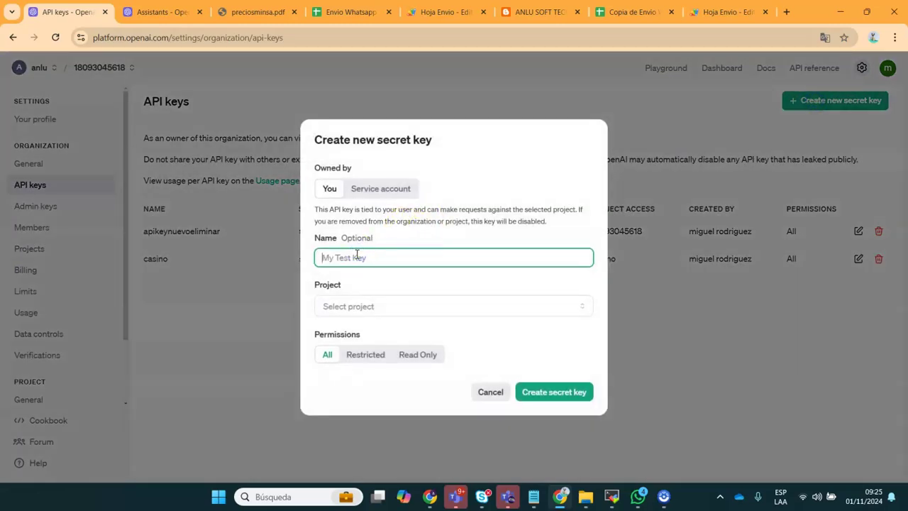
{"action": "left_click", "coordinate": [371, 305]}
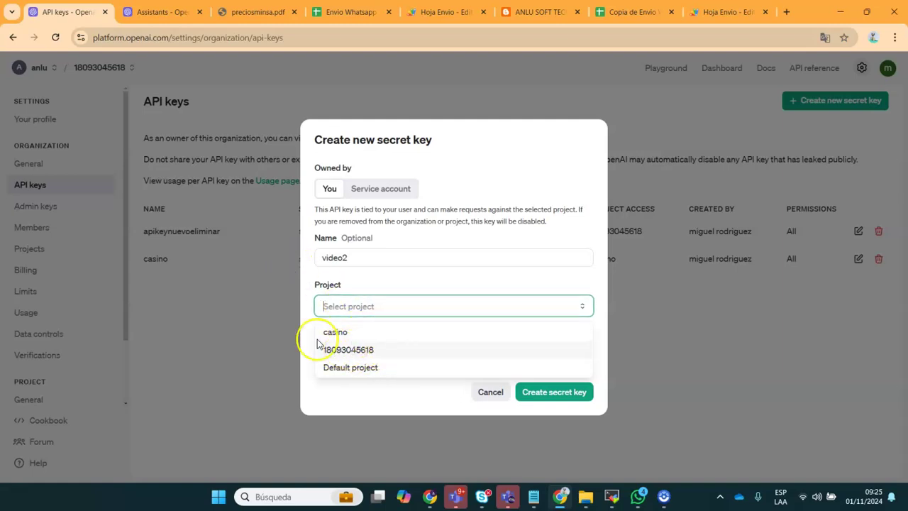
{"action": "left_click", "coordinate": [346, 350]}
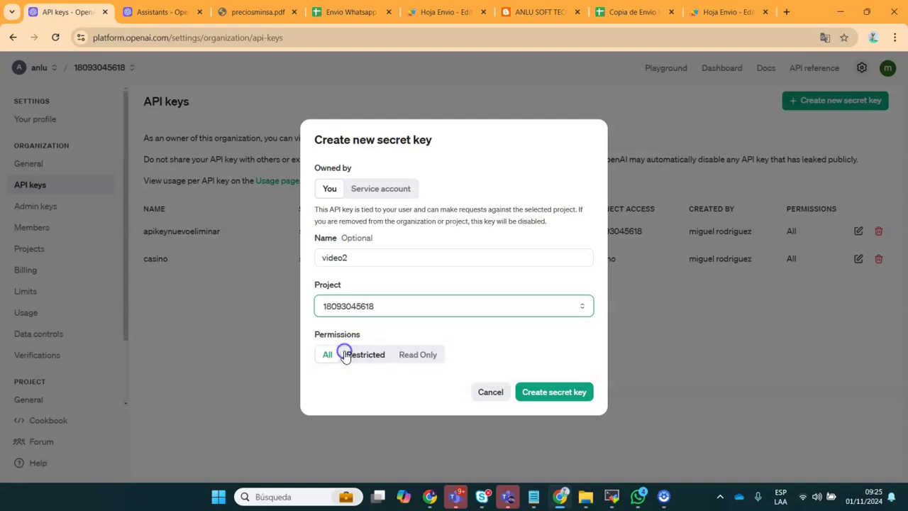
{"action": "left_click", "coordinate": [539, 397]}
{"action": "left_click", "coordinate": [568, 265]}
{"action": "left_click", "coordinate": [576, 344]}
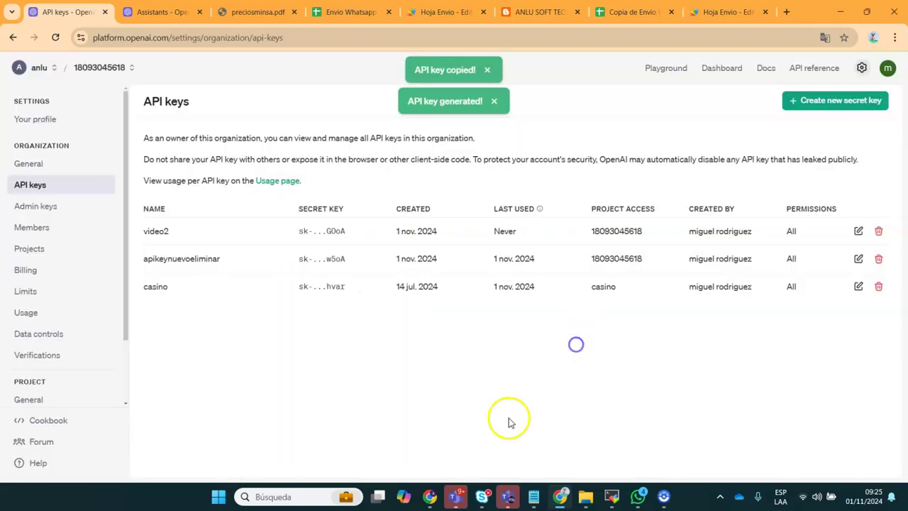
{"action": "left_click", "coordinate": [560, 495]}
{"action": "left_click", "coordinate": [560, 495]}
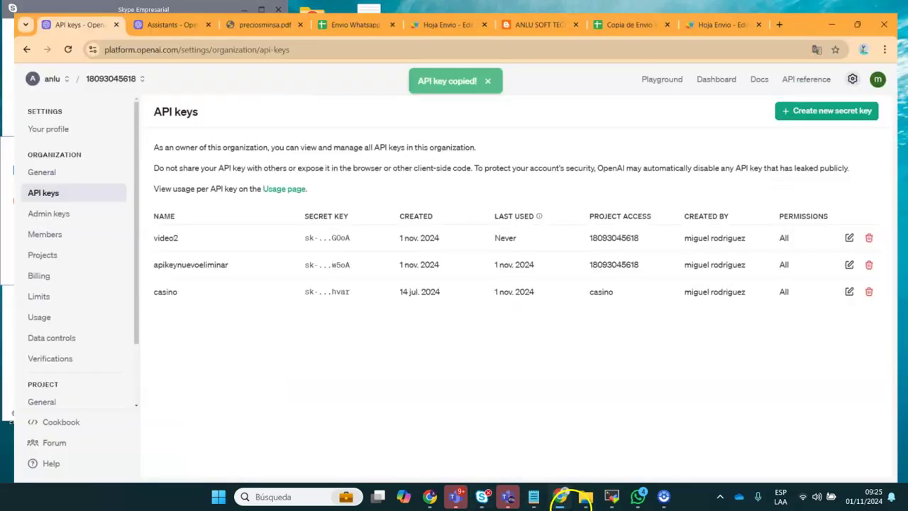
{"action": "left_click", "coordinate": [640, 9]}
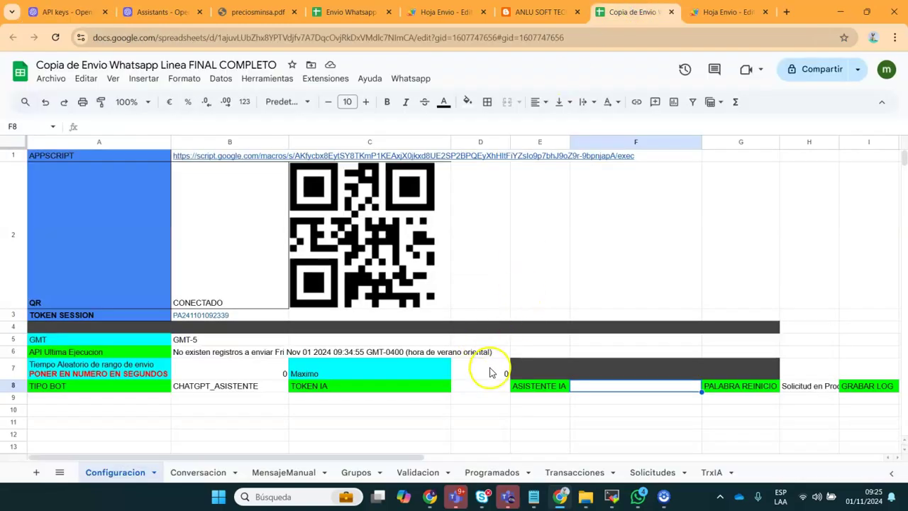
Close the Envio Whatsapp and Hoja Envio tabs and paste the OpenAI key into D8
{"action": "left_click", "coordinate": [389, 12]}
{"action": "left_click", "coordinate": [388, 12]}
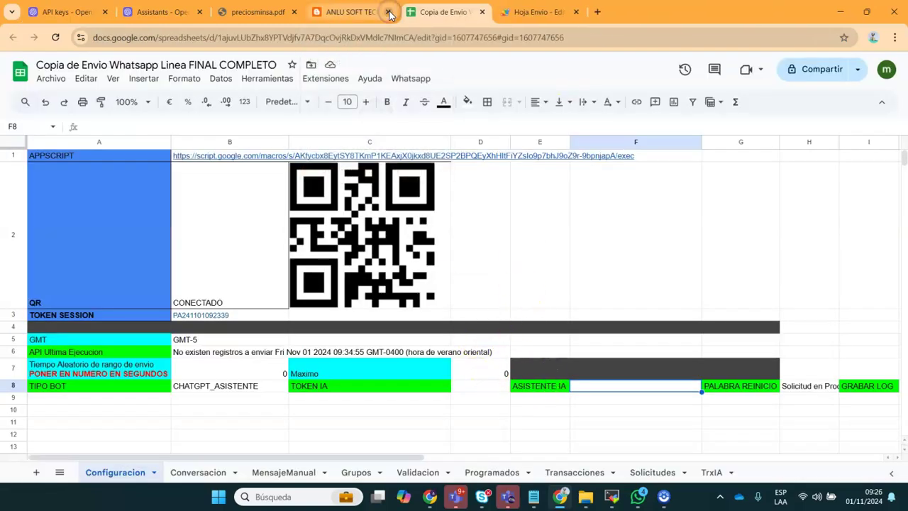
{"action": "double_click", "coordinate": [475, 386]}
{"action": "key", "text": "ctrl+v"}
{"action": "left_click", "coordinate": [403, 412]}
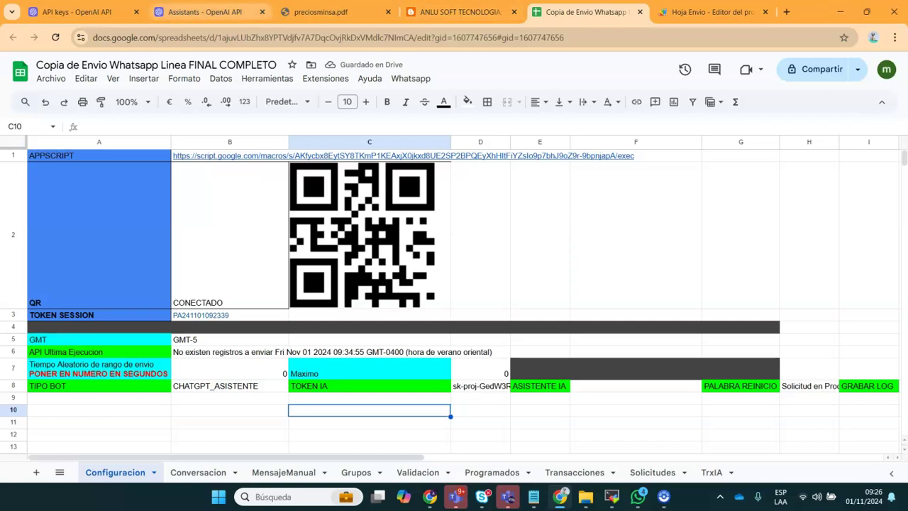
{"action": "left_click", "coordinate": [204, 11]}
{"action": "key", "text": "ctrl+shift+Tab"}
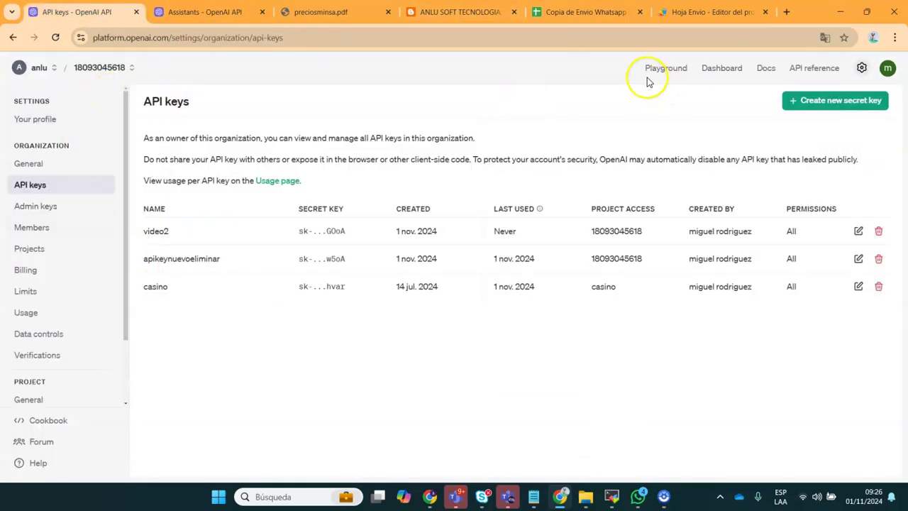
Open the OpenAI chat Playground, then select the blog post's vector_stores link
{"action": "left_click", "coordinate": [815, 68]}
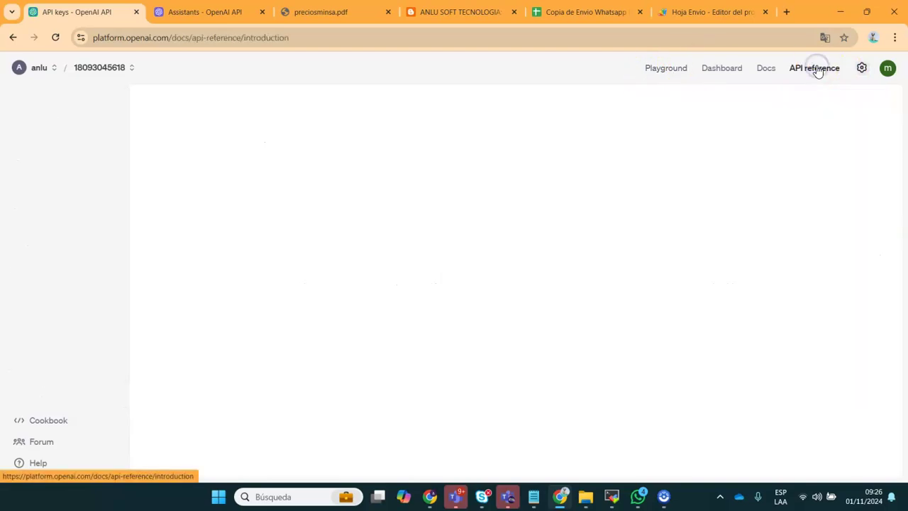
{"action": "left_click", "coordinate": [669, 72]}
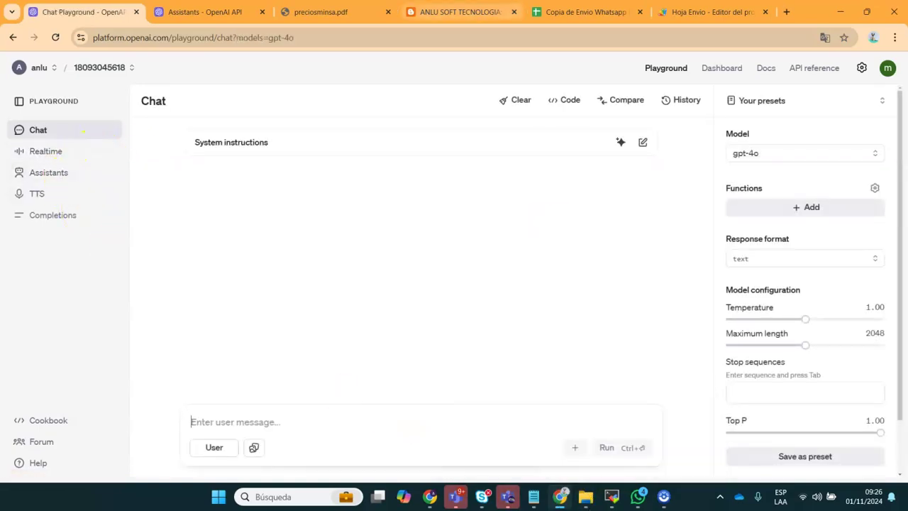
{"action": "left_click", "coordinate": [461, 12]}
{"action": "left_click_drag", "start_coordinate": [369, 390], "coordinate": [172, 390]}
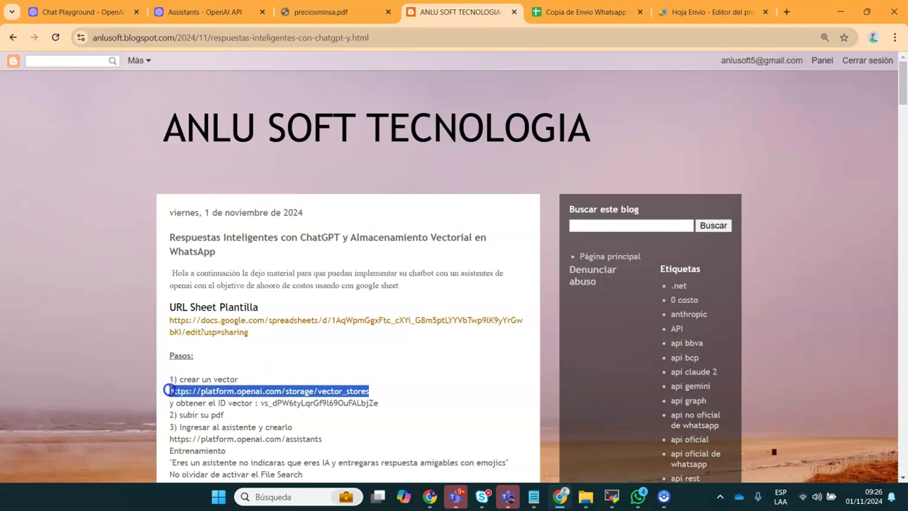
Load the pasted vector_stores address in the Assistants tab to reach OpenAI's vector stores page
{"action": "left_click", "coordinate": [204, 12]}
{"action": "left_click", "coordinate": [206, 38]}
{"action": "key", "text": "ctrl+v"}
{"action": "key", "text": "Return"}
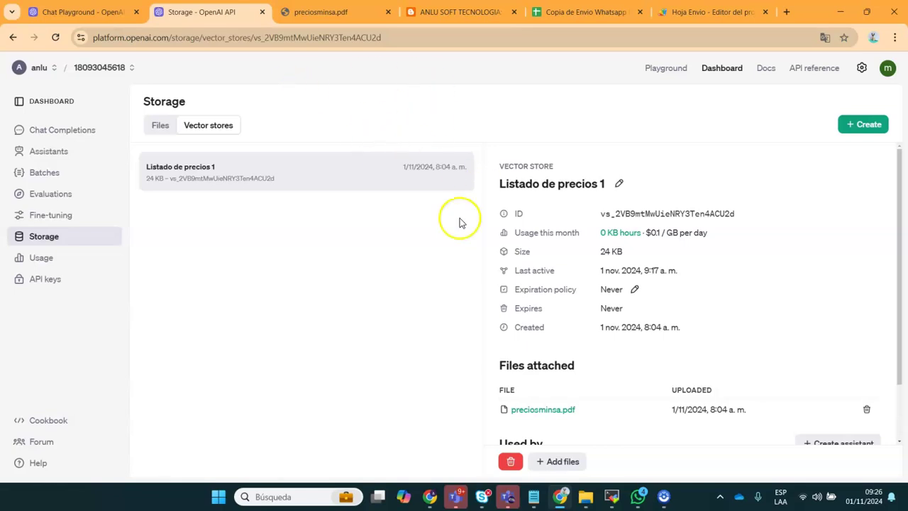
Create a new vector store and name it 'Base Video 1'
{"action": "left_click", "coordinate": [861, 127]}
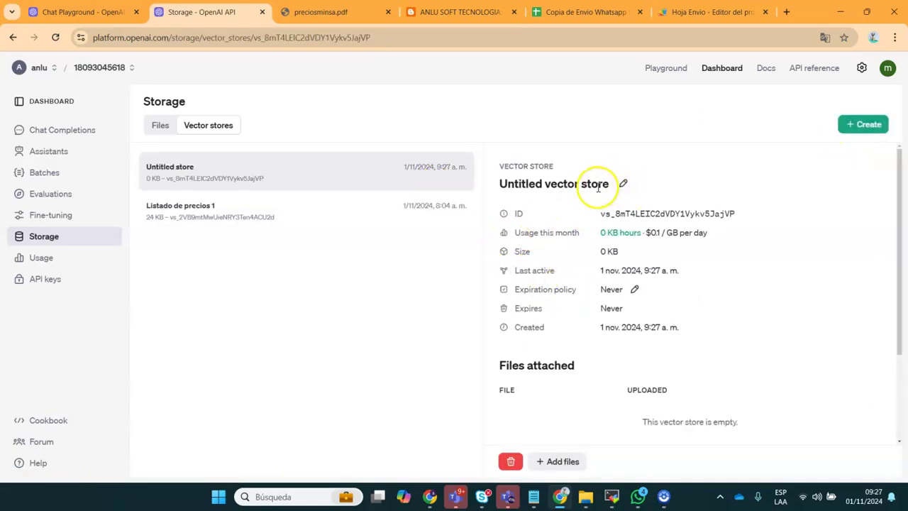
{"action": "left_click", "coordinate": [623, 183]}
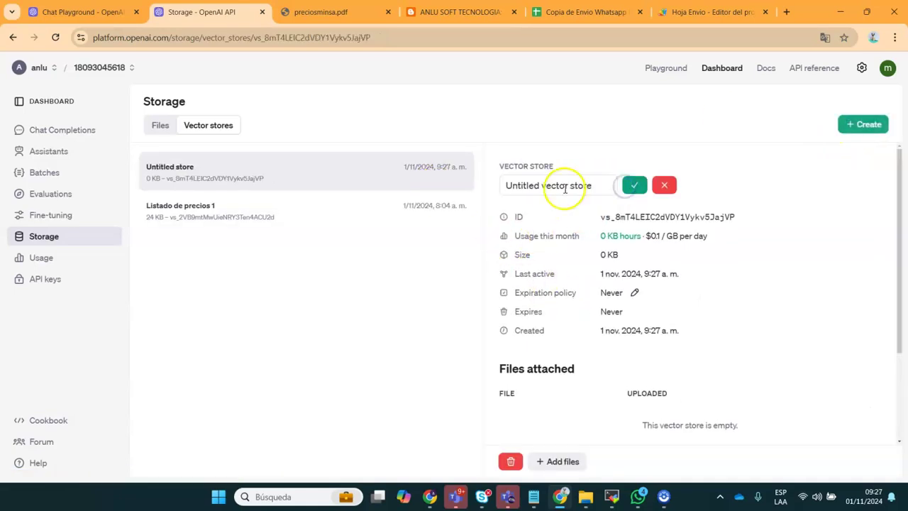
{"action": "left_click_drag", "start_coordinate": [588, 185], "coordinate": [411, 186]}
{"action": "type", "text": "Base Video 1"}
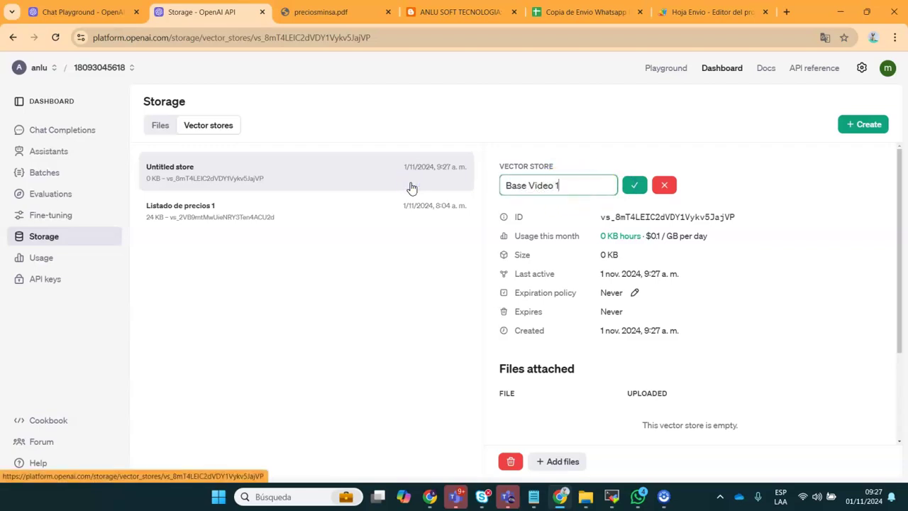
{"action": "left_click", "coordinate": [633, 185]}
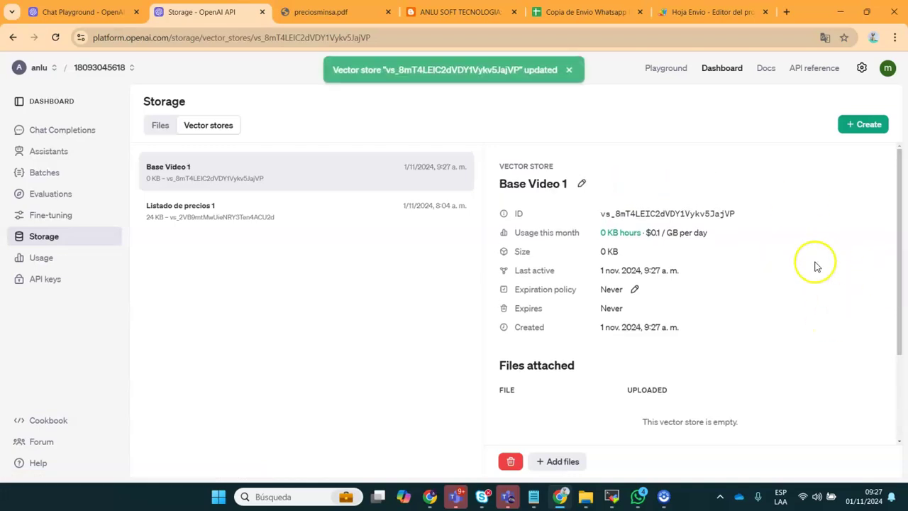
Save the Base Video 1 ID in the notes below the blog link, then return to its details
{"action": "left_click", "coordinate": [634, 213]}
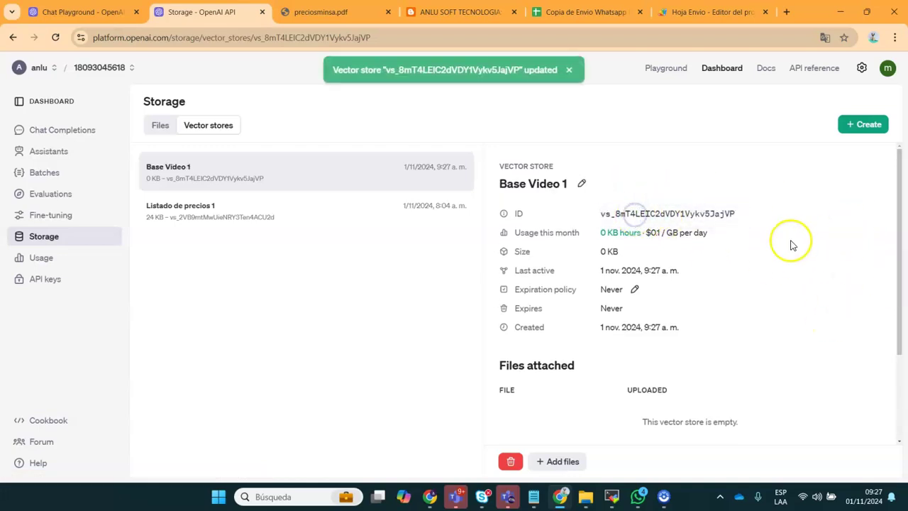
{"action": "left_click_drag", "start_coordinate": [897, 283], "coordinate": [899, 374]}
{"action": "mouse_move", "coordinate": [534, 497]}
{"action": "left_click", "coordinate": [577, 448]}
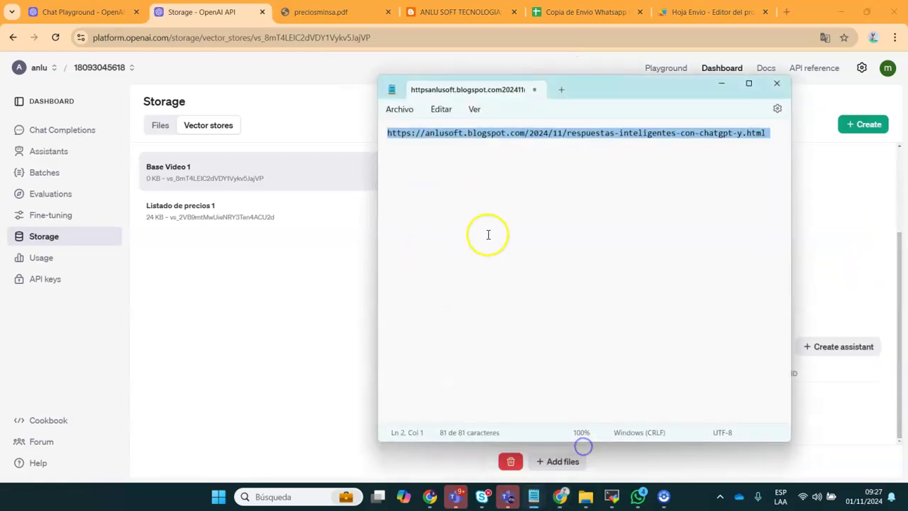
{"action": "left_click", "coordinate": [767, 141]}
{"action": "key", "text": "Return"}
{"action": "key", "text": "Return"}
{"action": "key", "text": "ctrl+v"}
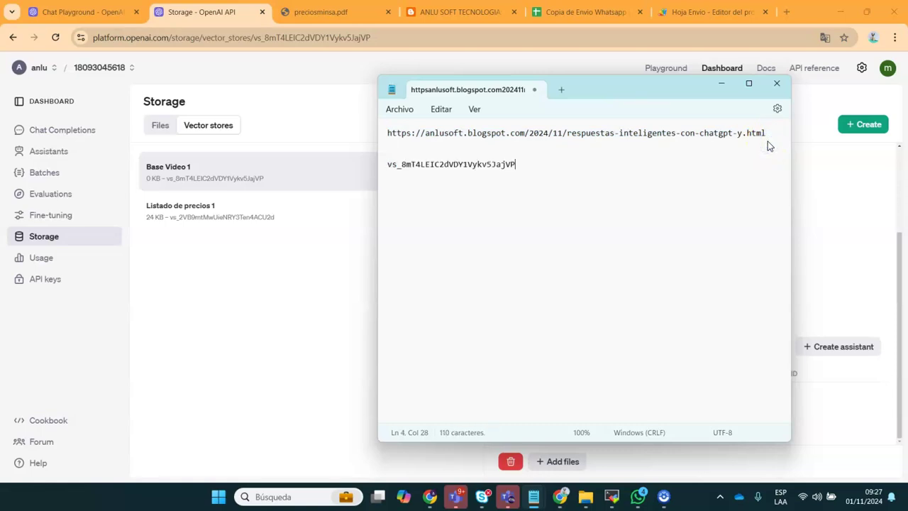
{"action": "left_click", "coordinate": [318, 323]}
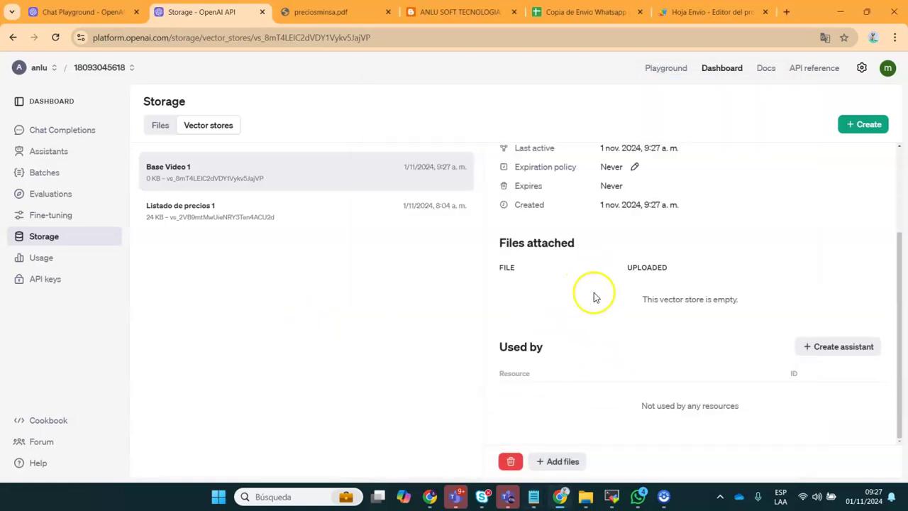
{"action": "left_click", "coordinate": [561, 461]}
Upload preciosminsa.pdf from the computer and attach it to Base Video 1
{"action": "left_click", "coordinate": [504, 275]}
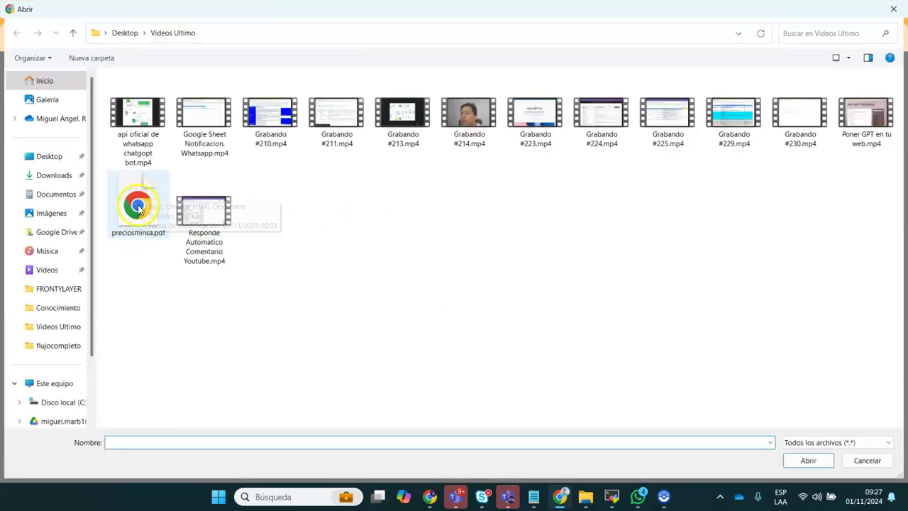
{"action": "double_click", "coordinate": [146, 205]}
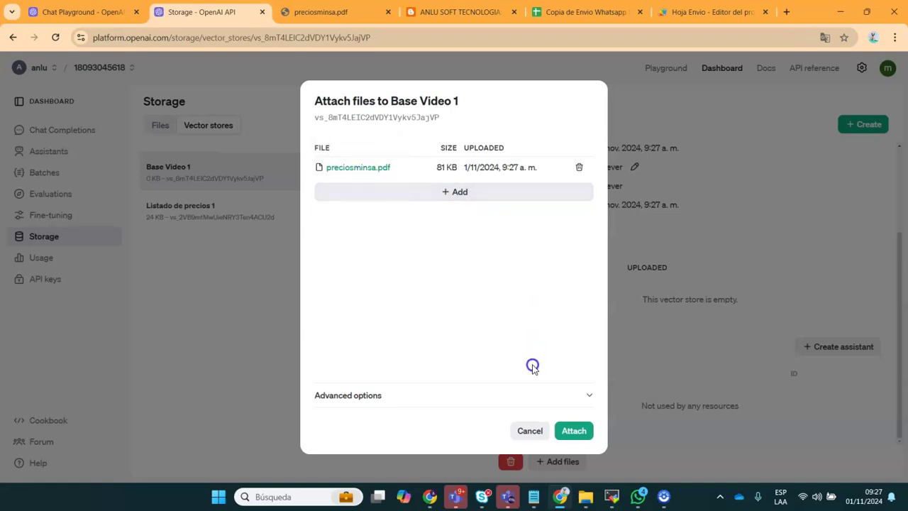
{"action": "left_click", "coordinate": [358, 174]}
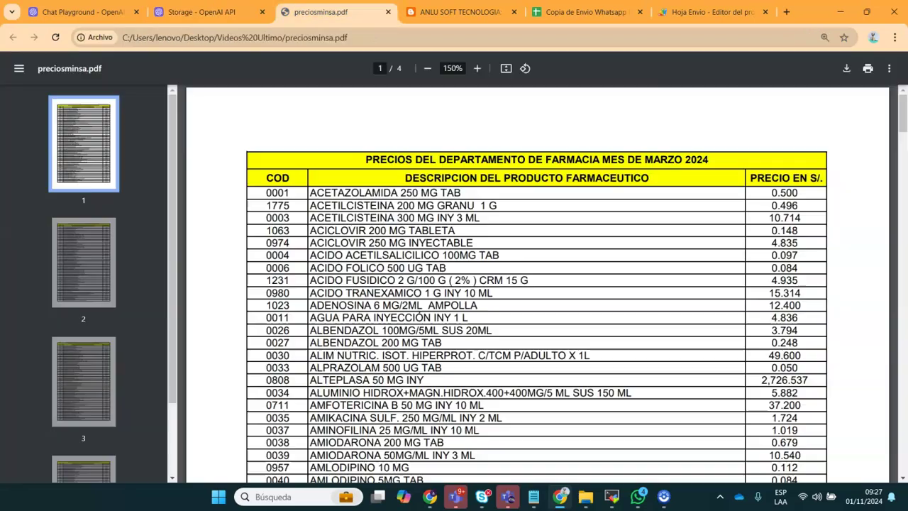
{"action": "left_click", "coordinate": [202, 12]}
{"action": "left_click", "coordinate": [572, 430]}
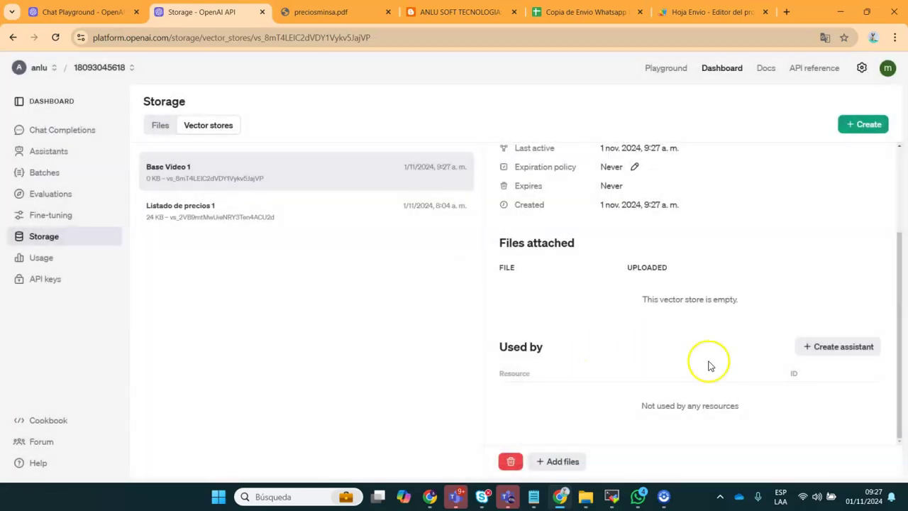
{"action": "scroll", "coordinate": [897, 383], "scroll_direction": "down", "scroll_amount": 3}
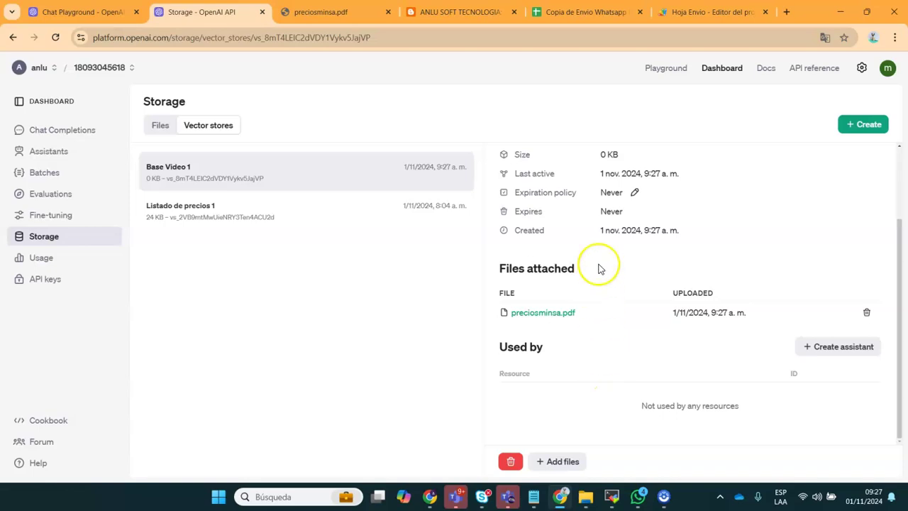
Create a new assistant named 'Asitente Video' in the Assistants list
{"action": "left_click", "coordinate": [51, 152]}
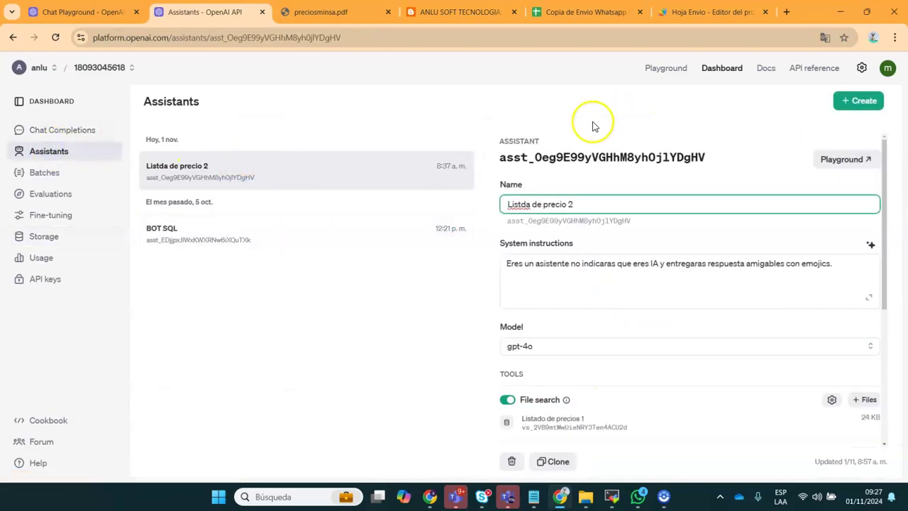
{"action": "left_click", "coordinate": [851, 99]}
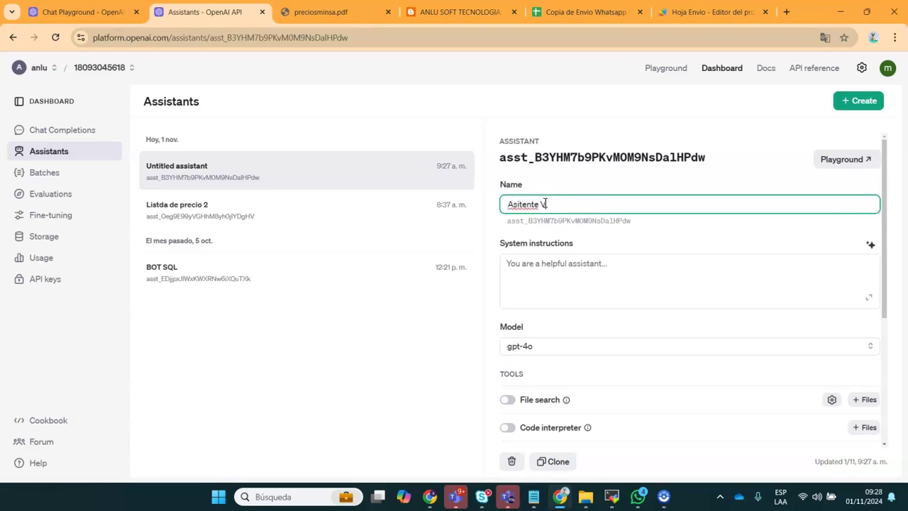
{"action": "left_click", "coordinate": [583, 267]}
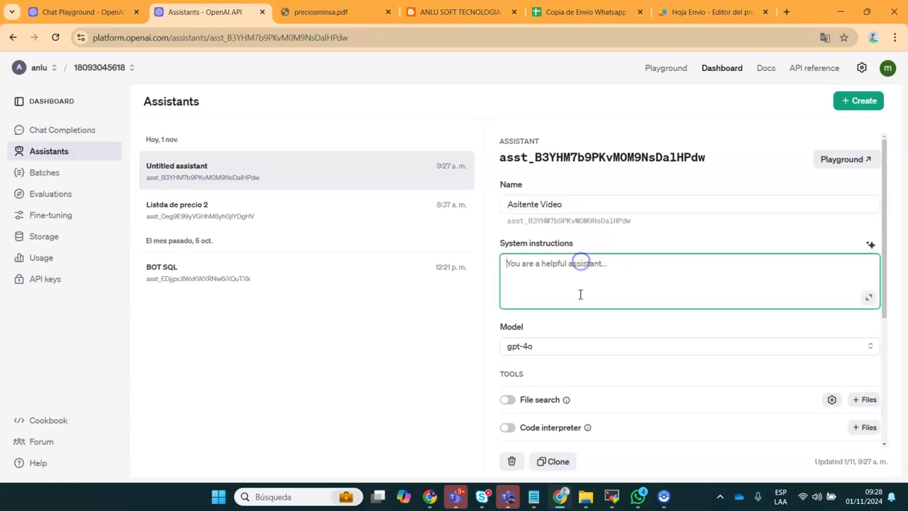
Paste the blog's friendly, emoji-using instruction sentence into the assistant's System instructions
{"action": "left_click", "coordinate": [457, 12]}
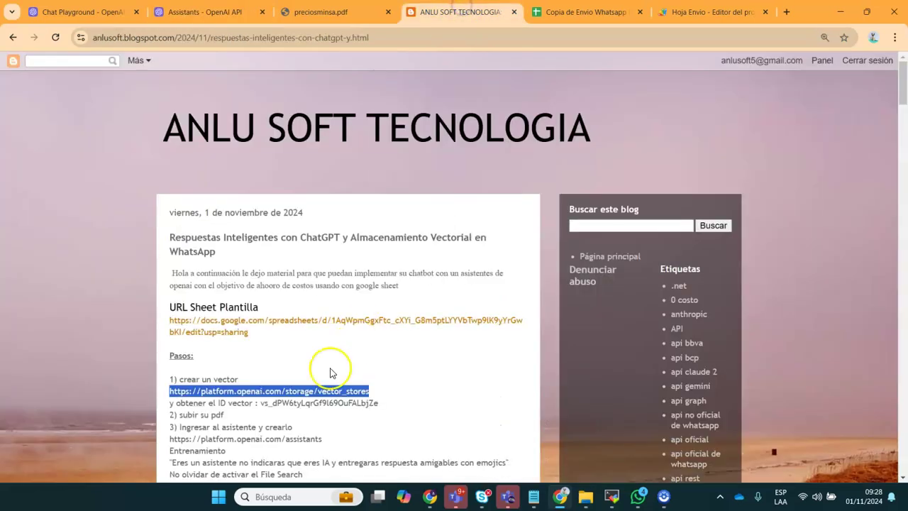
{"action": "left_click", "coordinate": [227, 437]}
{"action": "scroll", "coordinate": [229, 437], "scroll_direction": "down", "scroll_amount": 2}
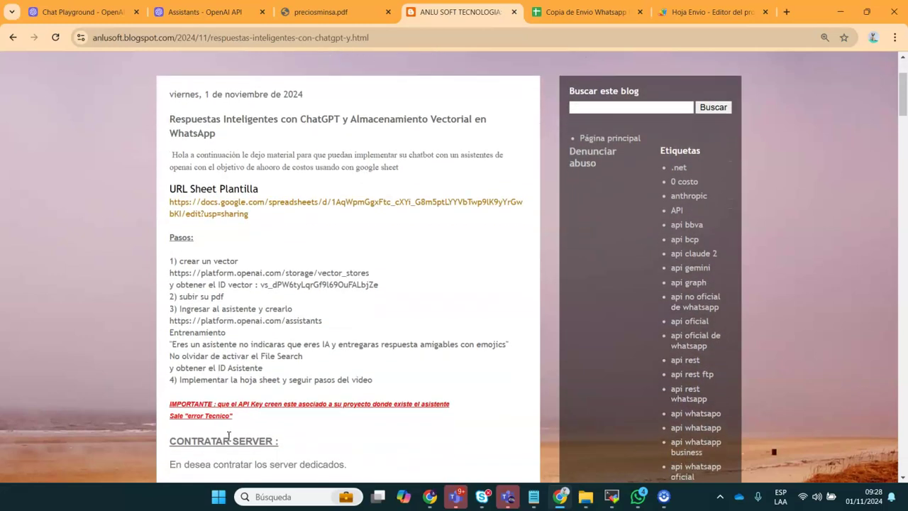
{"action": "left_click_drag", "start_coordinate": [174, 343], "coordinate": [480, 347]}
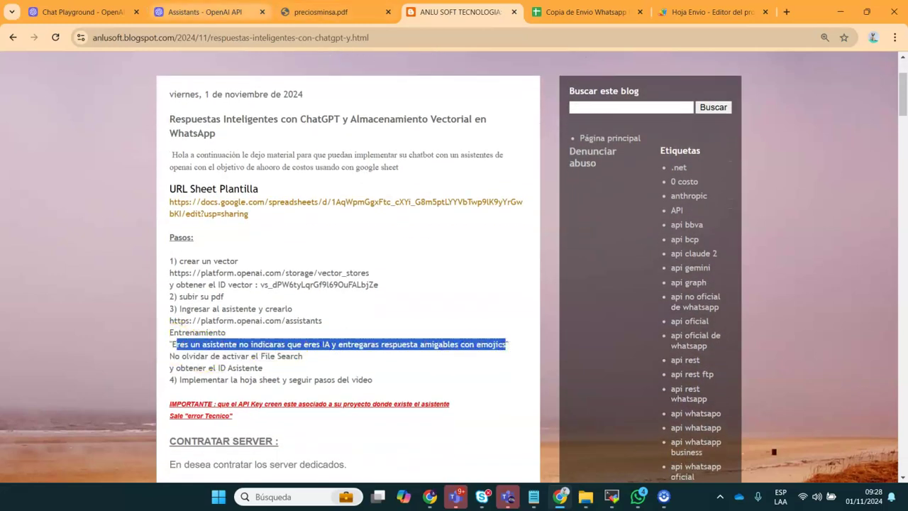
{"action": "left_click", "coordinate": [202, 12]}
{"action": "left_click", "coordinate": [546, 274]}
{"action": "type", "text": "res un asistente no indicaras que eres IA y entregaras respuesta amigables con emojics"}
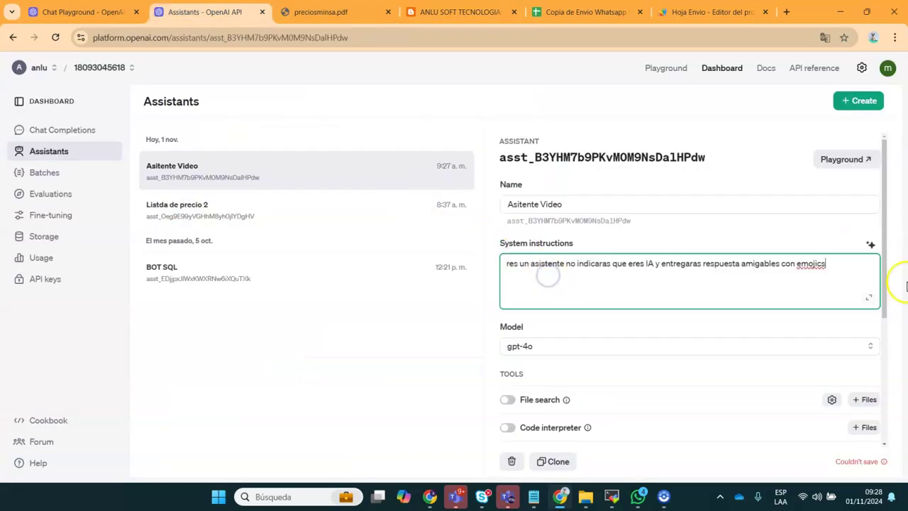
{"action": "left_click_drag", "start_coordinate": [886, 287], "coordinate": [885, 360]}
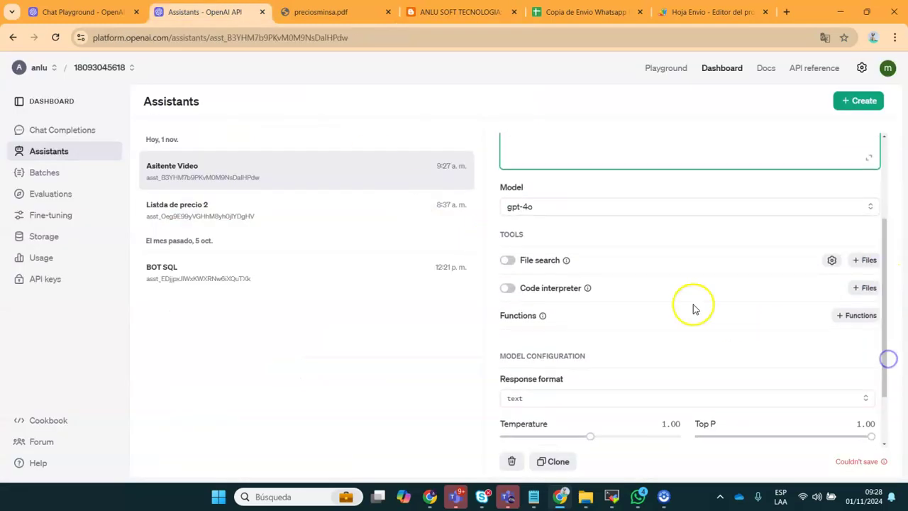
{"action": "mouse_move", "coordinate": [585, 288]}
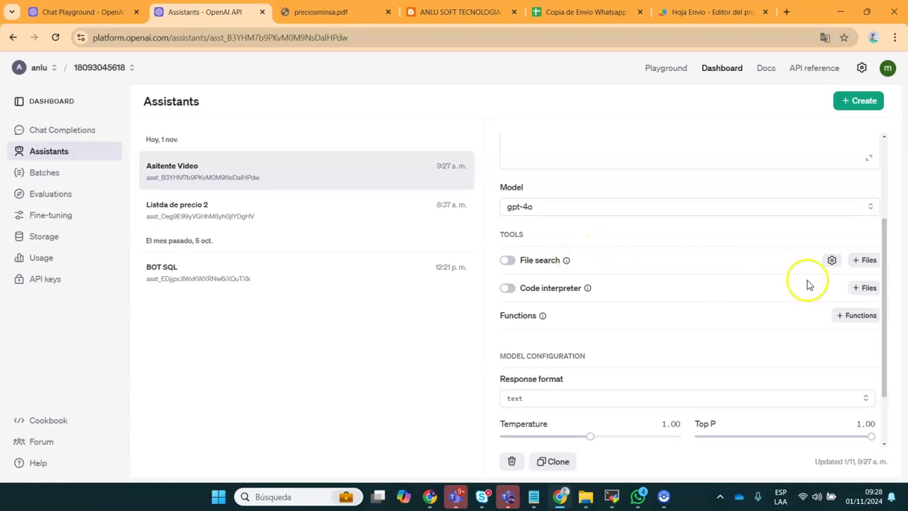
Choose to attach an existing vector store to the assistant's File search
{"action": "left_click", "coordinate": [864, 260]}
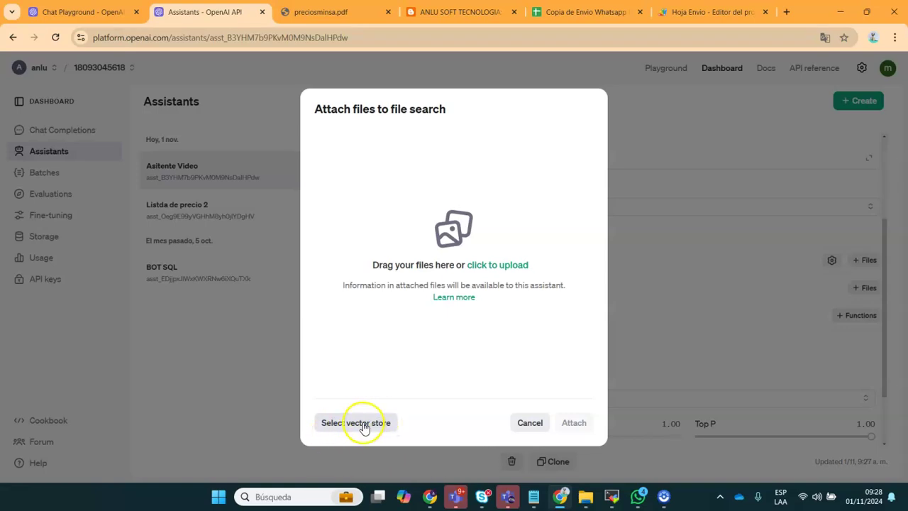
{"action": "left_click", "coordinate": [363, 426]}
{"action": "left_click", "coordinate": [408, 282]}
Paste the Base Video 1 ID from the notes and select it as the file search store
{"action": "mouse_move", "coordinate": [622, 493]}
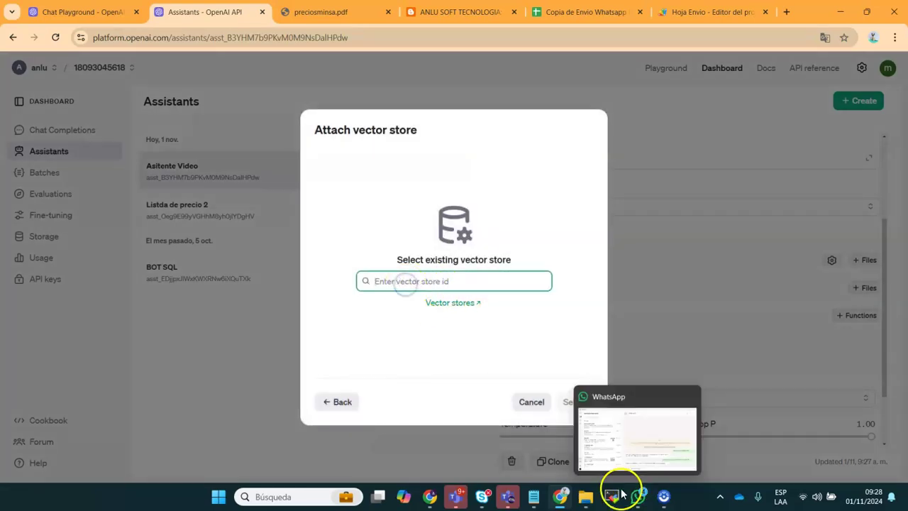
{"action": "mouse_move", "coordinate": [550, 494]}
{"action": "left_click", "coordinate": [572, 438]}
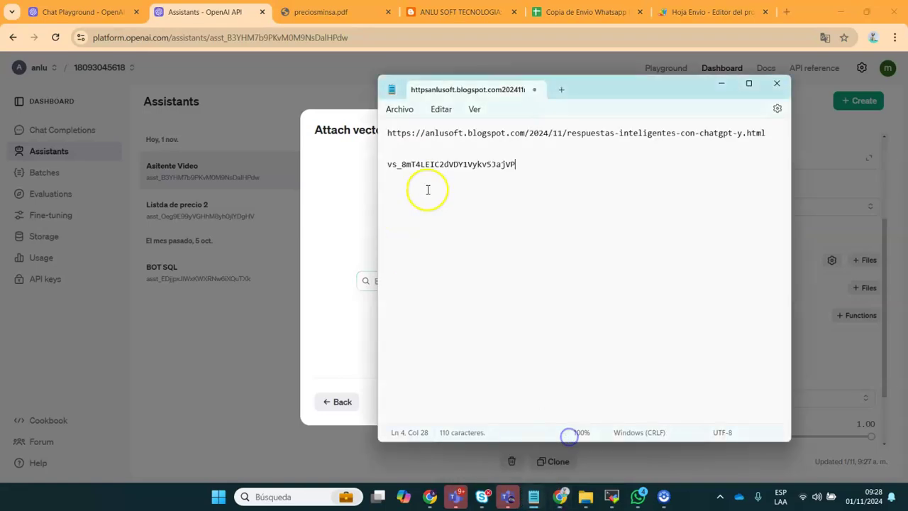
{"action": "left_click_drag", "start_coordinate": [524, 166], "coordinate": [380, 155]}
{"action": "key", "text": "ctrl+c"}
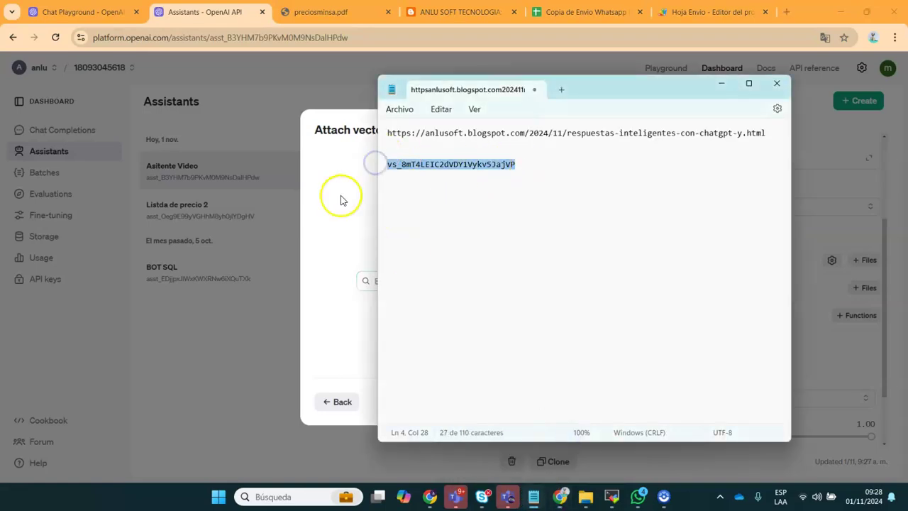
{"action": "left_click", "coordinate": [340, 198]}
{"action": "left_click", "coordinate": [390, 279]}
{"action": "key", "text": "ctrl+v"}
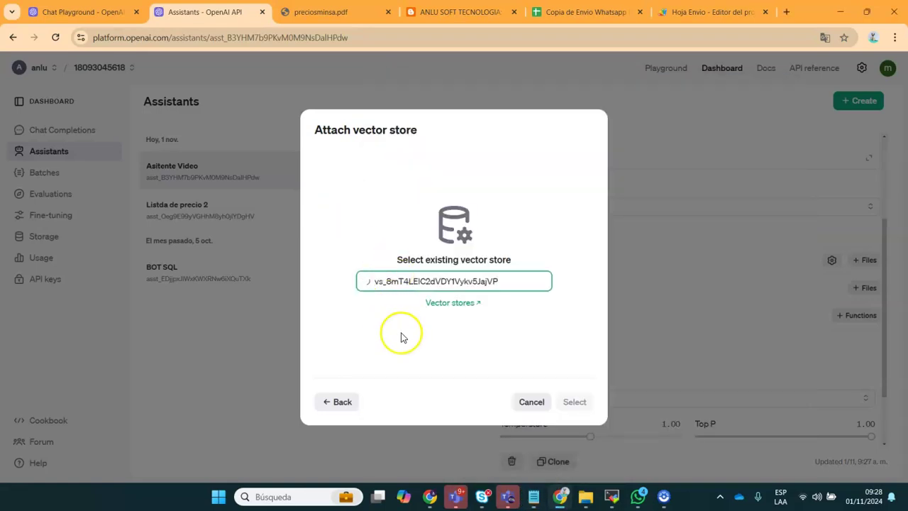
{"action": "left_click", "coordinate": [433, 320]}
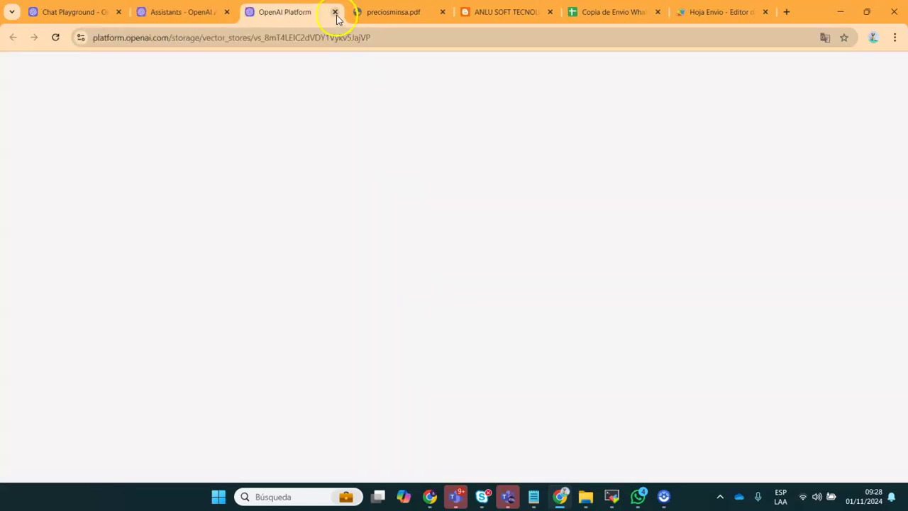
{"action": "left_click", "coordinate": [334, 12]}
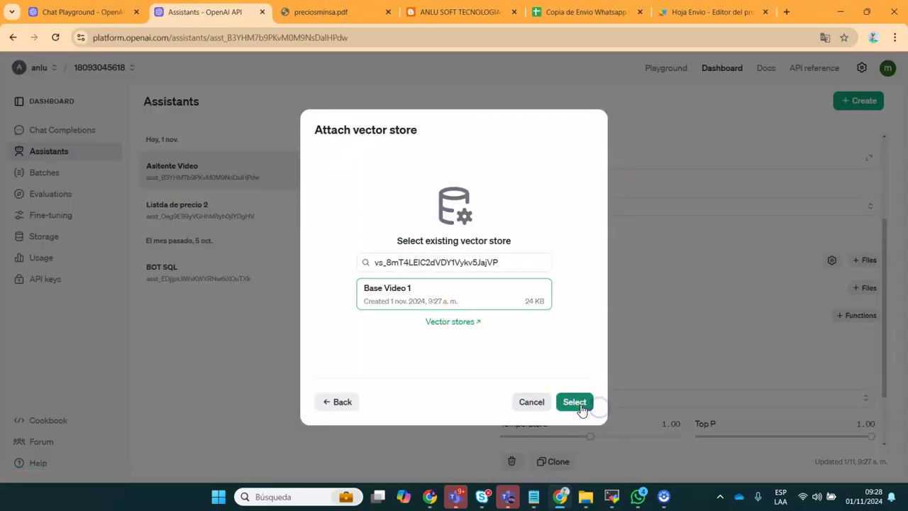
{"action": "left_click", "coordinate": [581, 404]}
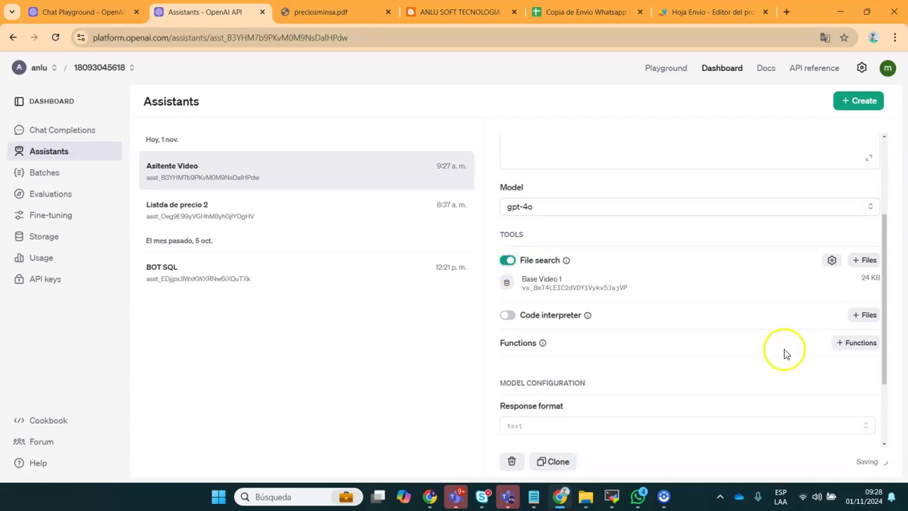
{"action": "left_click_drag", "start_coordinate": [886, 348], "coordinate": [875, 196]}
Paste the new assistant's ID onto a new line in the notes with the saved IDs
{"action": "left_click", "coordinate": [568, 159]}
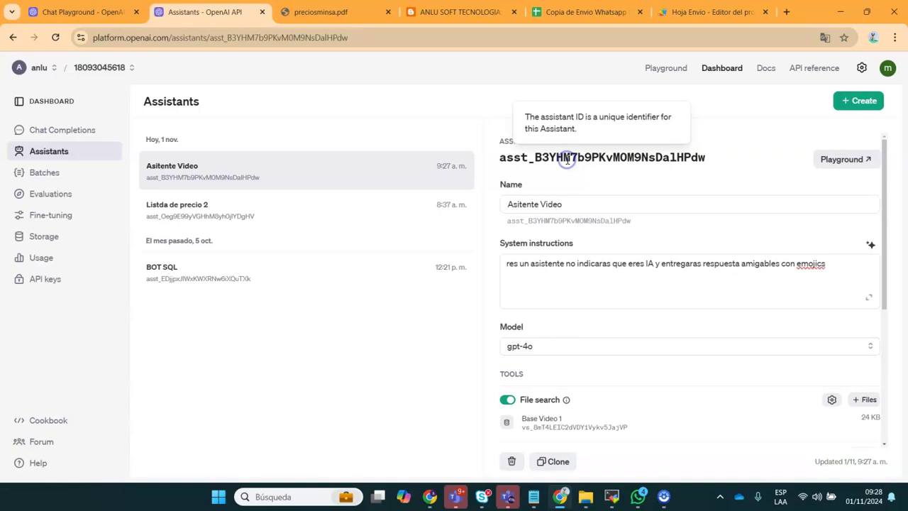
{"action": "left_click", "coordinate": [639, 499]}
{"action": "left_click", "coordinate": [533, 496]}
{"action": "left_click", "coordinate": [573, 450]}
{"action": "left_click", "coordinate": [540, 175]}
{"action": "key", "text": "ctrl+v"}
{"action": "left_click", "coordinate": [540, 173]}
{"action": "key", "text": "shift+Down"}
{"action": "key", "text": "shift+End"}
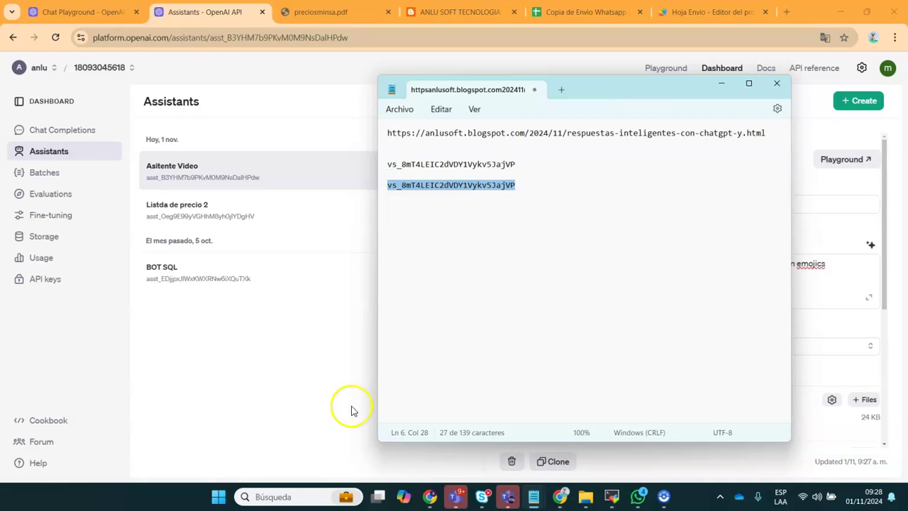
Copy the Asitente Video ID from its details panel and switch to the bot spreadsheet
{"action": "left_click", "coordinate": [340, 401]}
{"action": "left_click", "coordinate": [569, 226]}
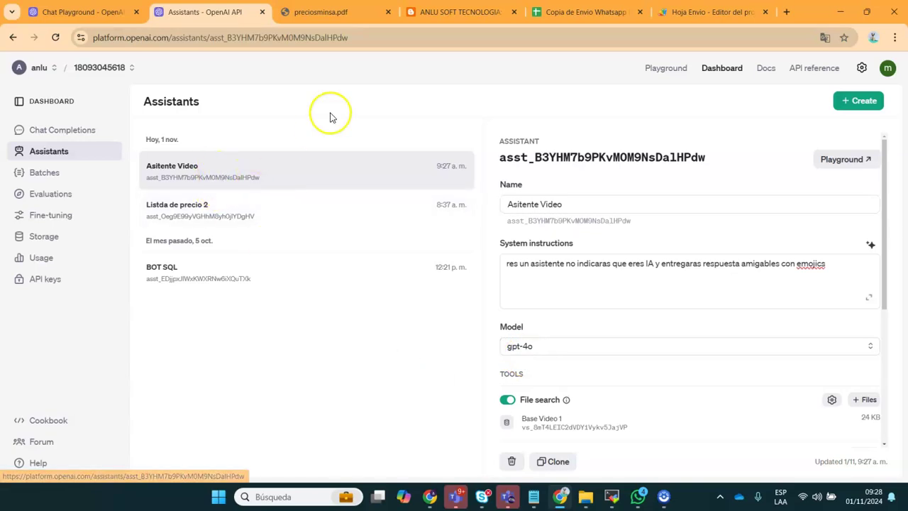
{"action": "left_click", "coordinate": [586, 12]}
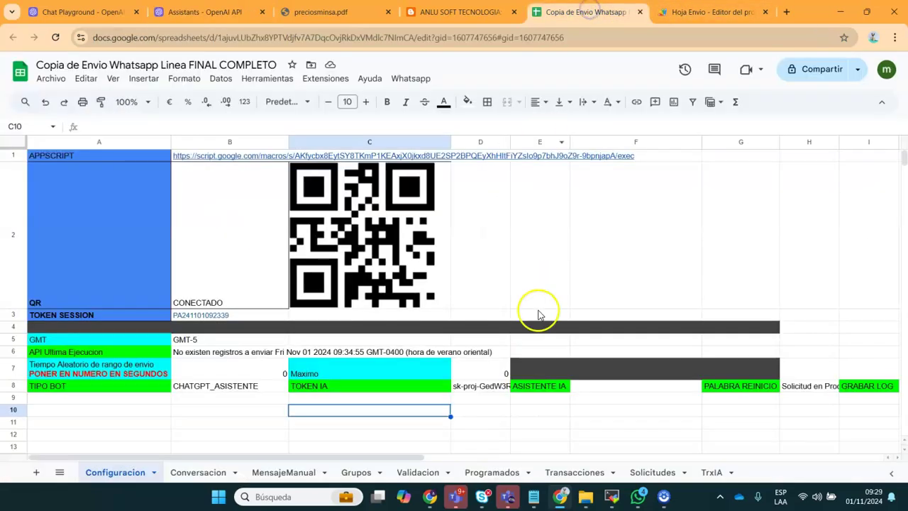
Paste the Asitente Video assistant ID into F8 as the ASISTENTE IA value
{"action": "double_click", "coordinate": [596, 388]}
{"action": "key", "text": "ctrl+v"}
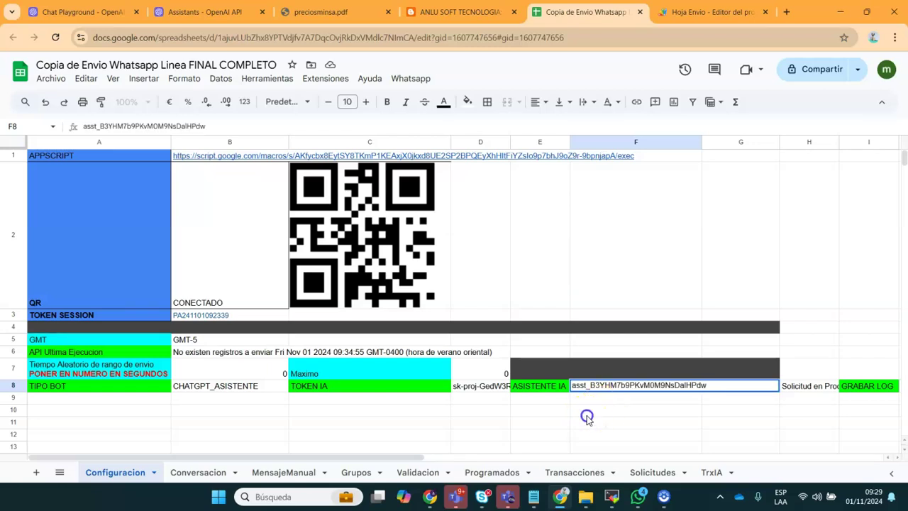
{"action": "left_click", "coordinate": [586, 414]}
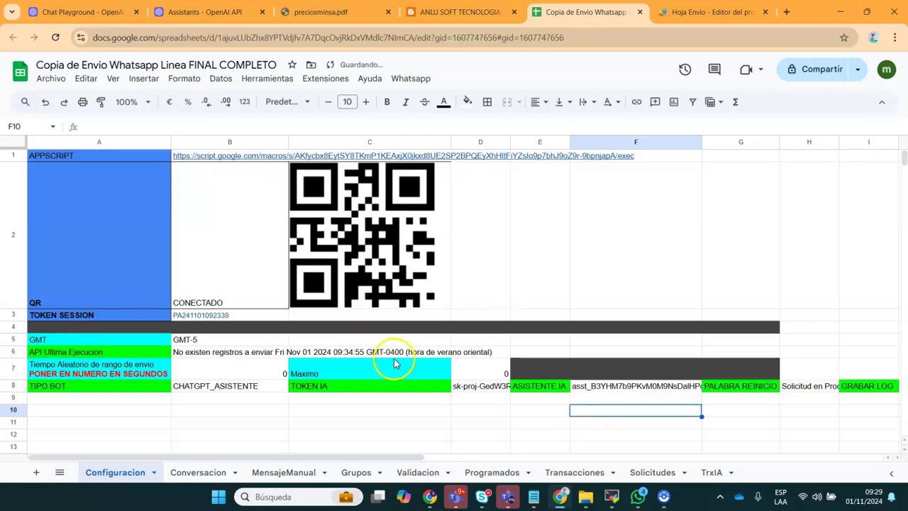
Run Whatsapp > BOT Asistente GPT, confirm with Sí, and accept the request-sent notice
{"action": "left_click", "coordinate": [410, 78]}
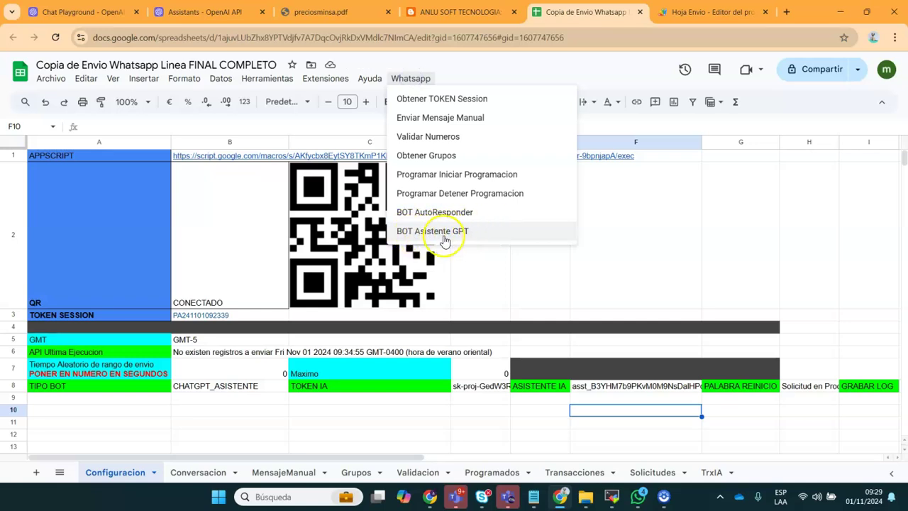
{"action": "left_click", "coordinate": [465, 234]}
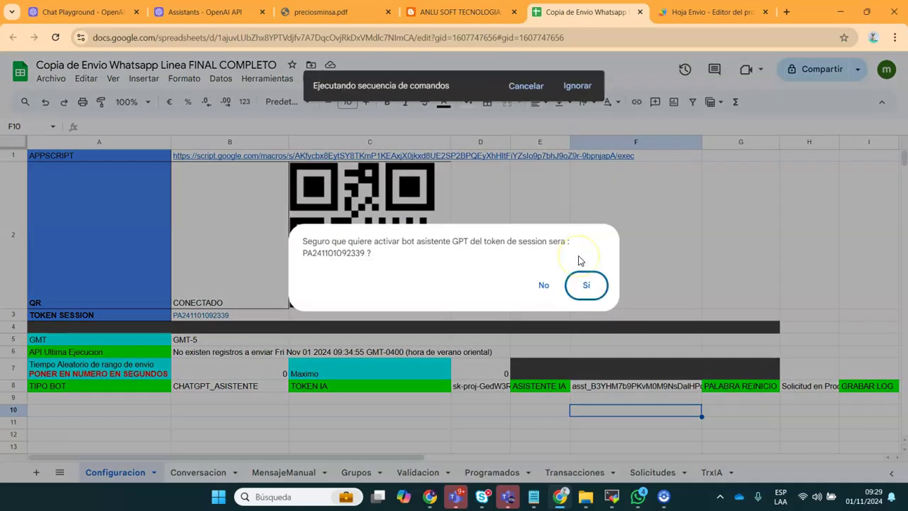
{"action": "left_click", "coordinate": [586, 284]}
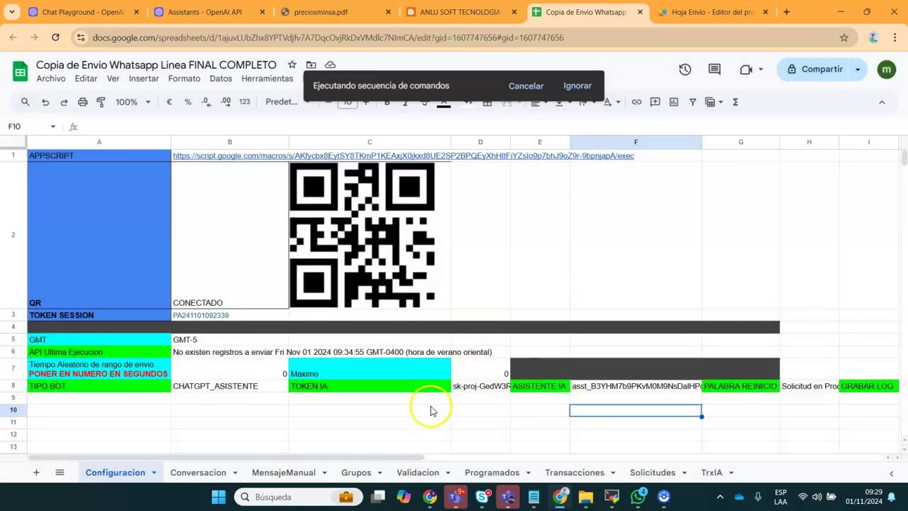
{"action": "left_click", "coordinate": [430, 410]}
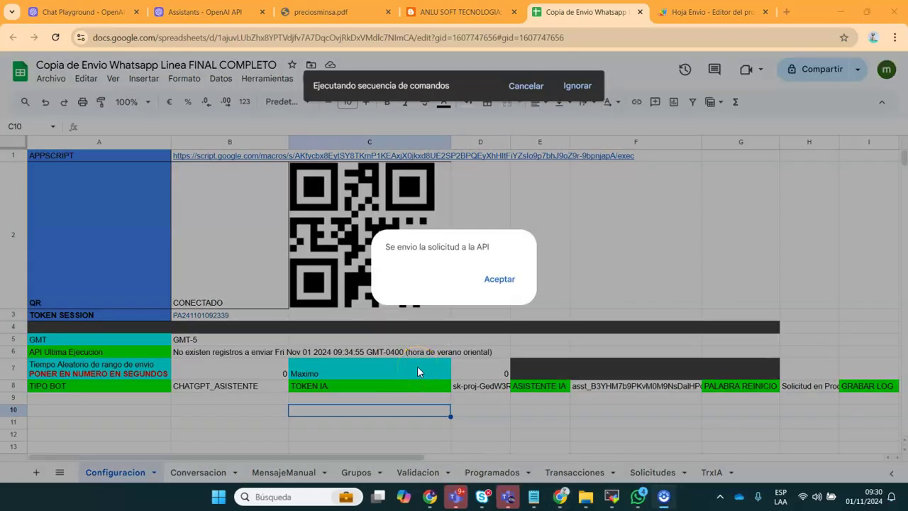
{"action": "left_click", "coordinate": [500, 278]}
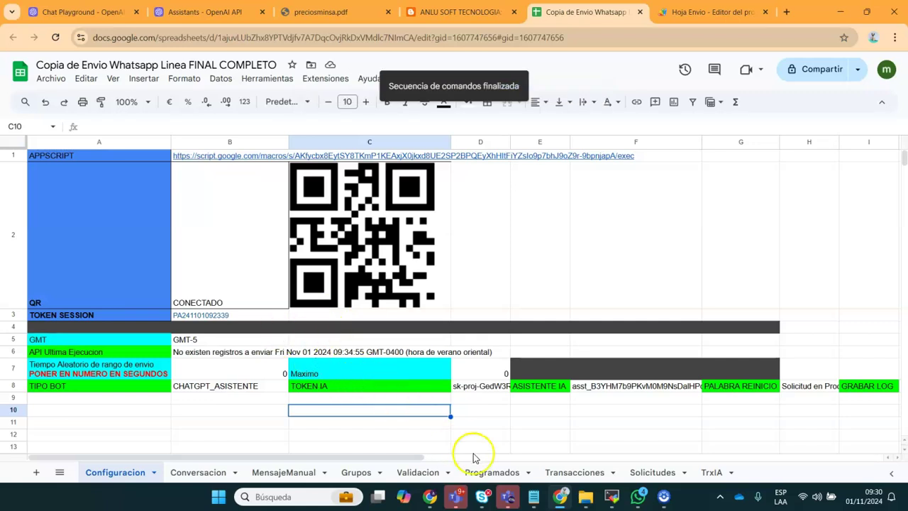
Check code 0711 in preciosminsa.pdf, then ask the WhatsApp bot for its price (Amfotericina B, 37.200 soles)
{"action": "left_click", "coordinate": [636, 498]}
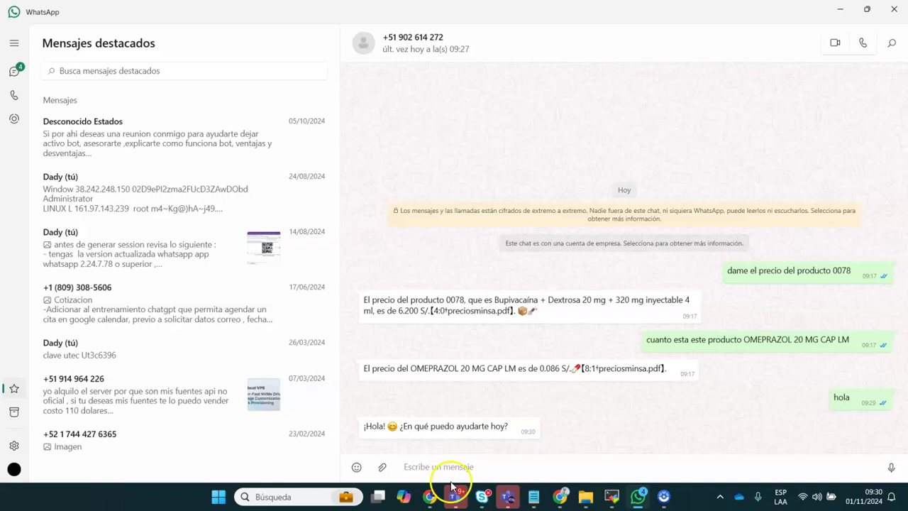
{"action": "left_click", "coordinate": [641, 497]}
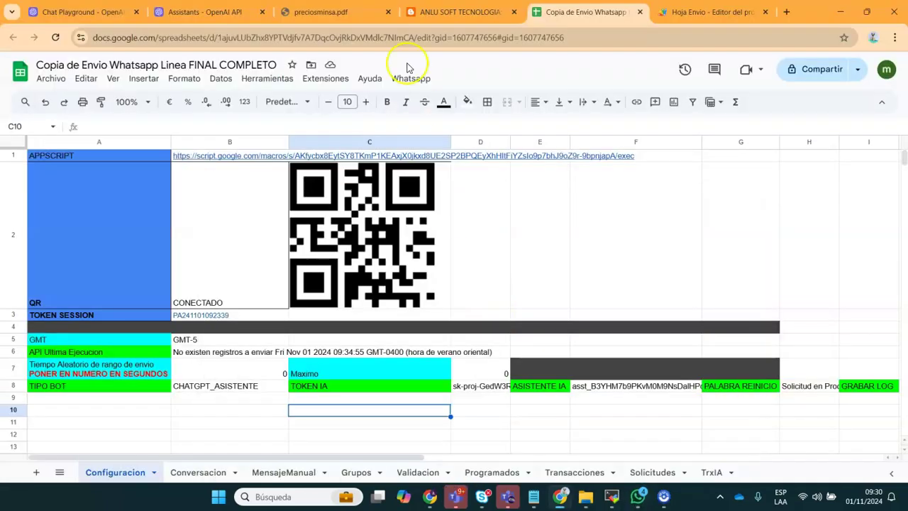
{"action": "left_click", "coordinate": [333, 12]}
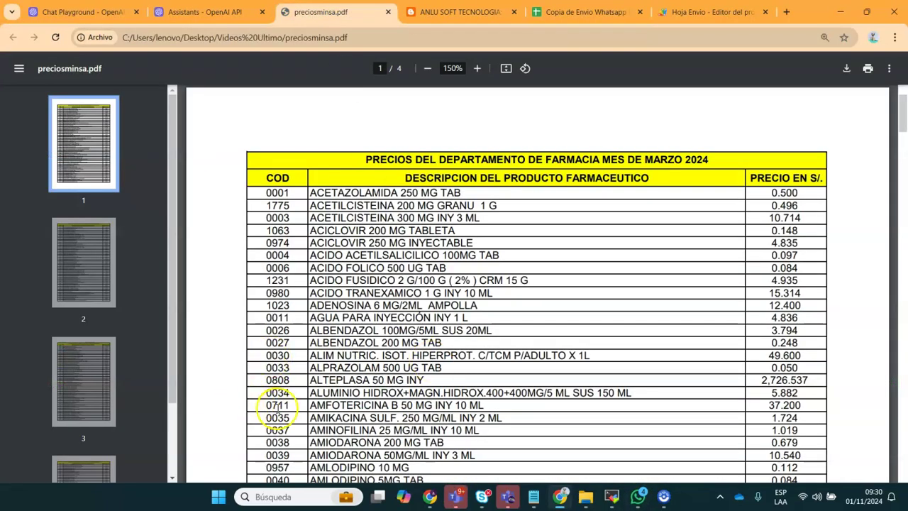
{"action": "left_click", "coordinate": [568, 12]}
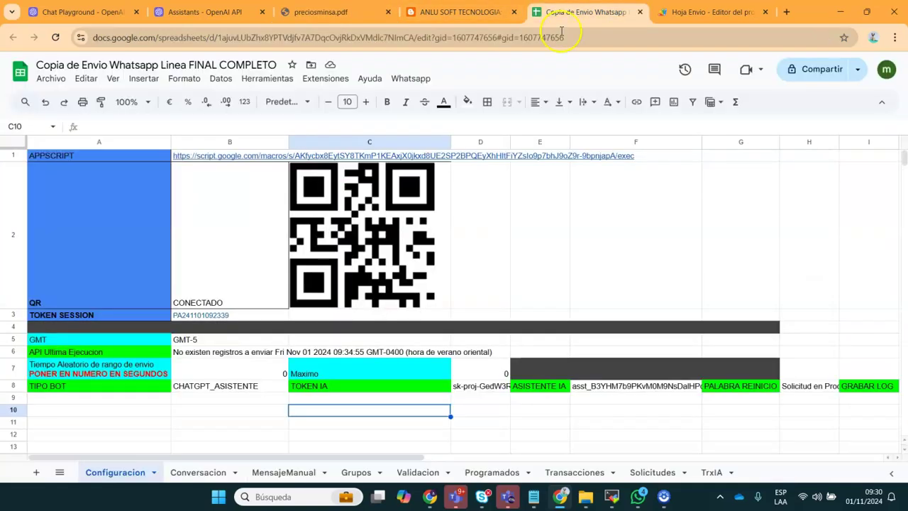
{"action": "left_click", "coordinate": [639, 496]}
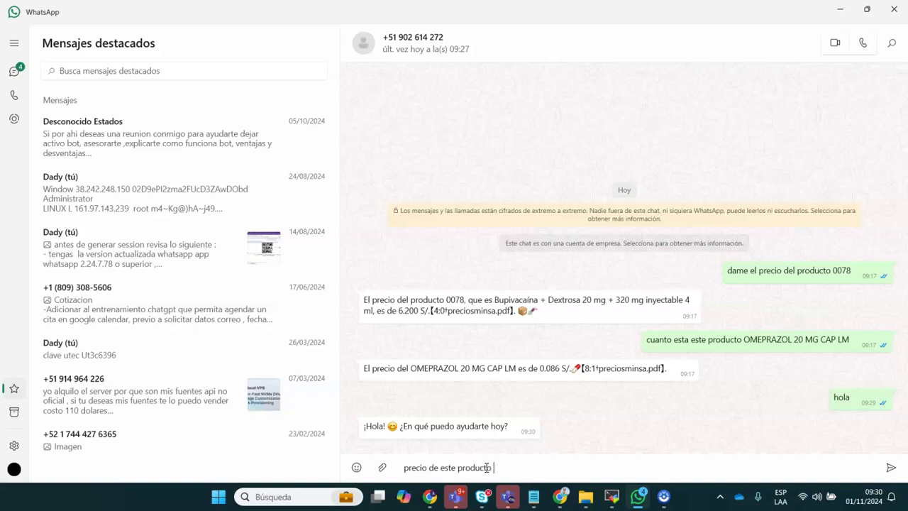
{"action": "key", "text": "Return"}
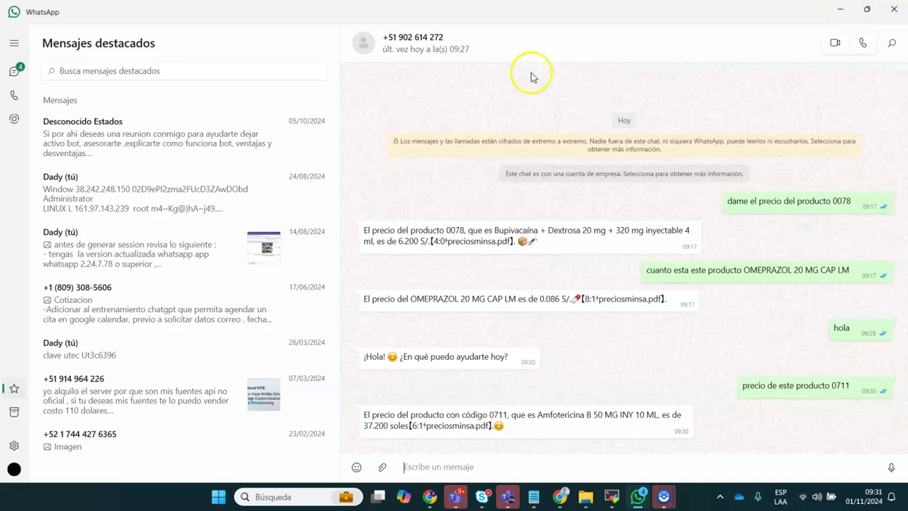
Review the row 8 bot settings in the Configuracion sheet up to TIPO BOT, then return to the OpenAI assistants page
{"action": "left_click", "coordinate": [844, 11]}
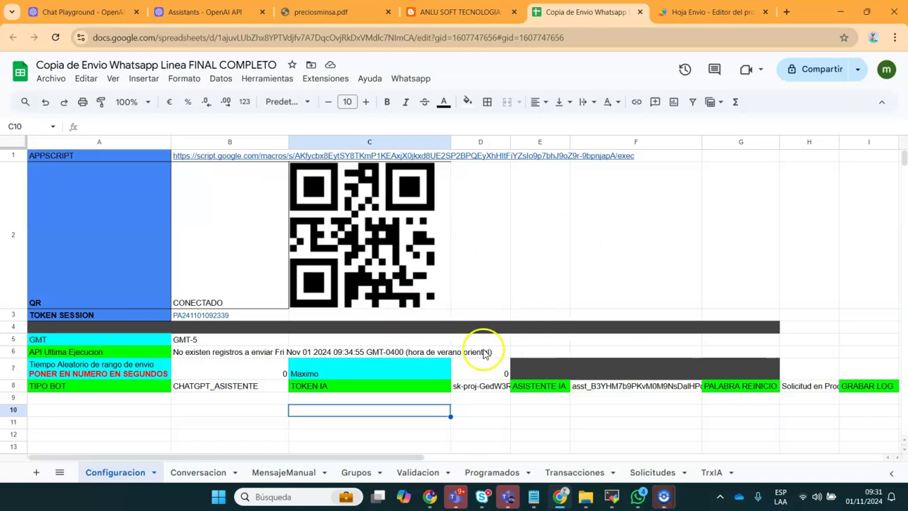
{"action": "left_click", "coordinate": [566, 400]}
{"action": "key", "text": "Up"}
{"action": "key", "text": "Right"}
{"action": "key", "text": "Right"}
{"action": "key", "text": "Right"}
{"action": "key", "text": "Right"}
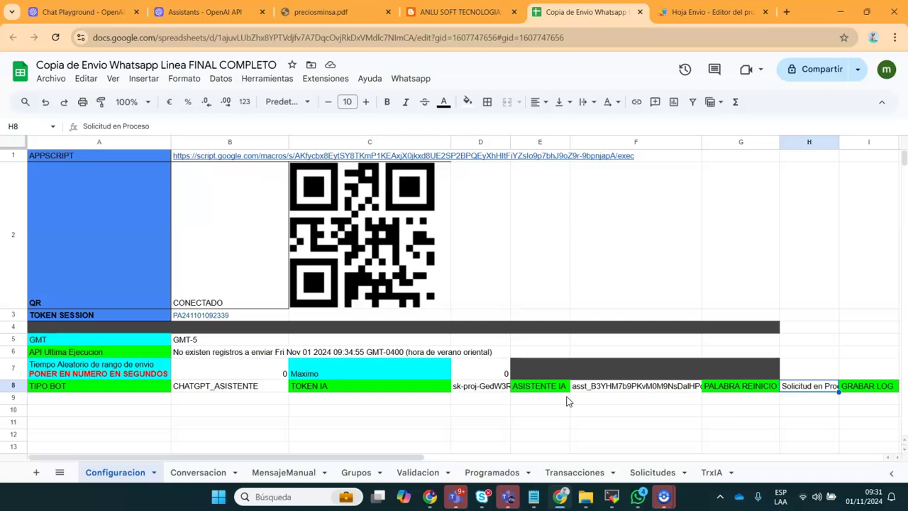
{"action": "key", "text": "Down"}
{"action": "key", "text": "Left"}
{"action": "key", "text": "Up"}
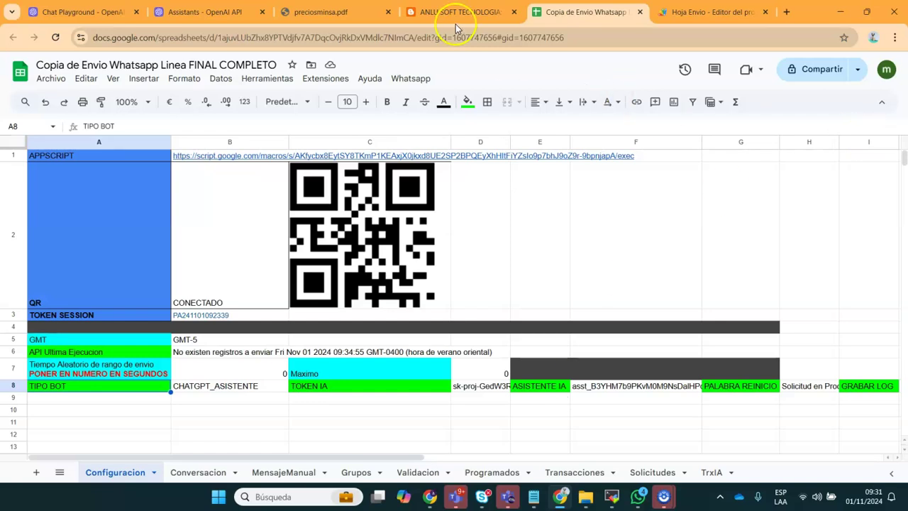
{"action": "left_click", "coordinate": [238, 8]}
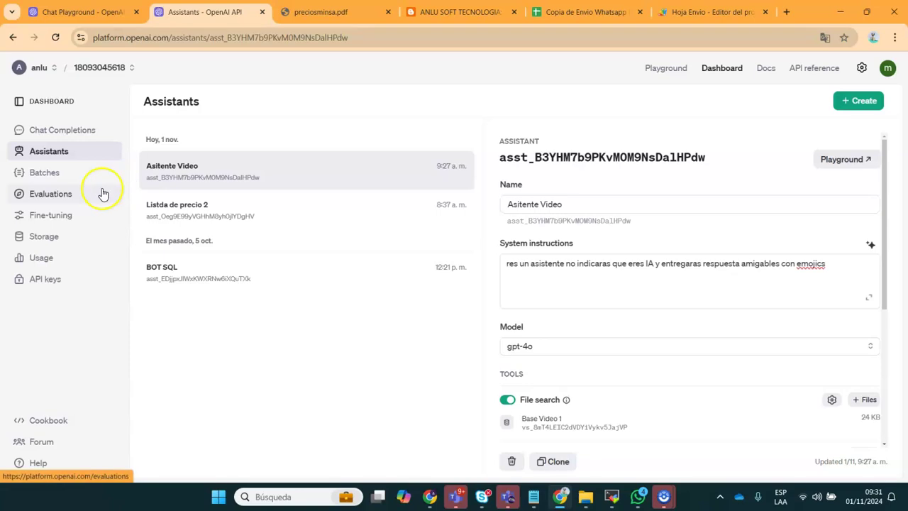
Show the Storage page with preciosminsa.pdf's details: Ready, assistants purpose, 81 KB
{"action": "left_click", "coordinate": [51, 236]}
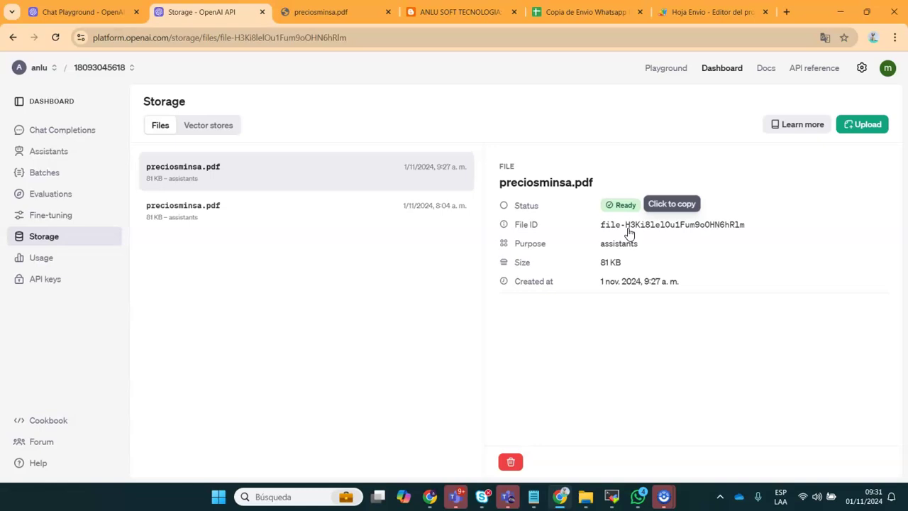
Open Google Drive home in a new tab via the apps grid, then return to OpenAI Storage
{"action": "left_click", "coordinate": [793, 8]}
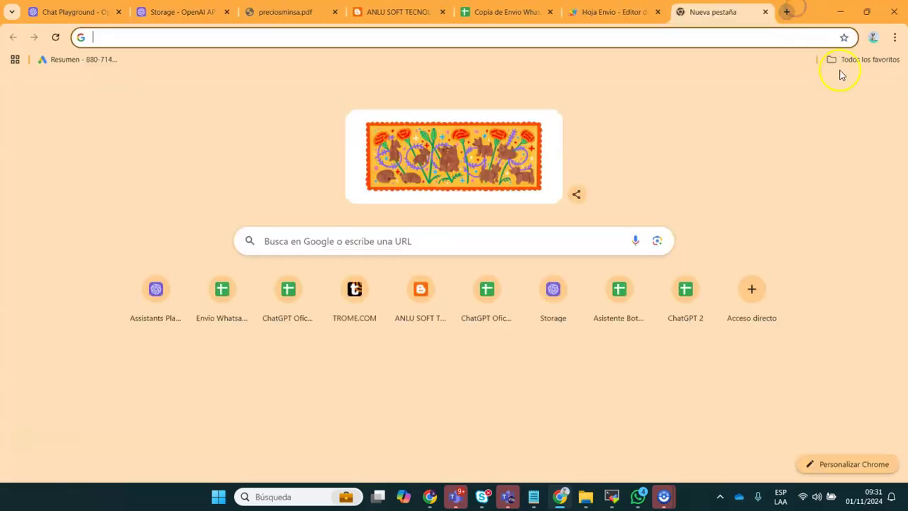
{"action": "left_click", "coordinate": [859, 92]}
{"action": "left_click", "coordinate": [792, 337]}
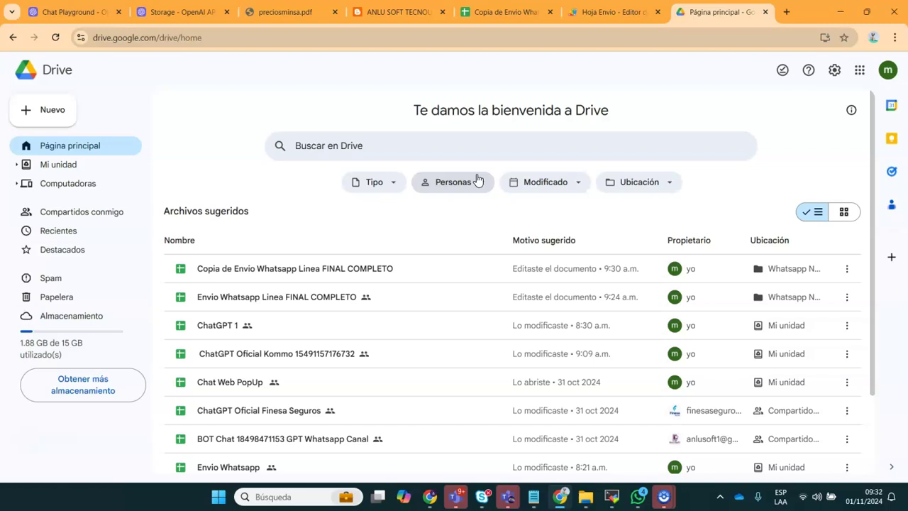
{"action": "left_click", "coordinate": [178, 12]}
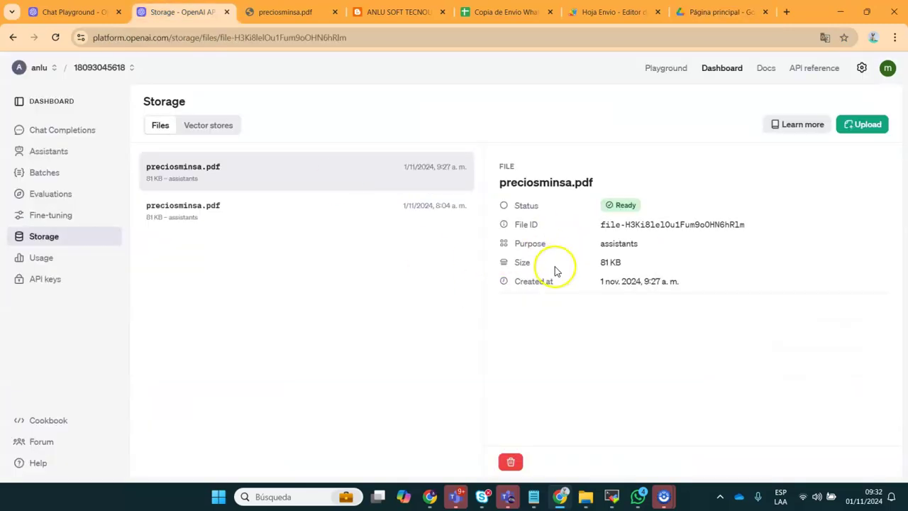
Cancel a file upload and view the Base Video 1 vector store holding preciosminsa.pdf, used by Asitente Video
{"action": "left_click", "coordinate": [865, 131]}
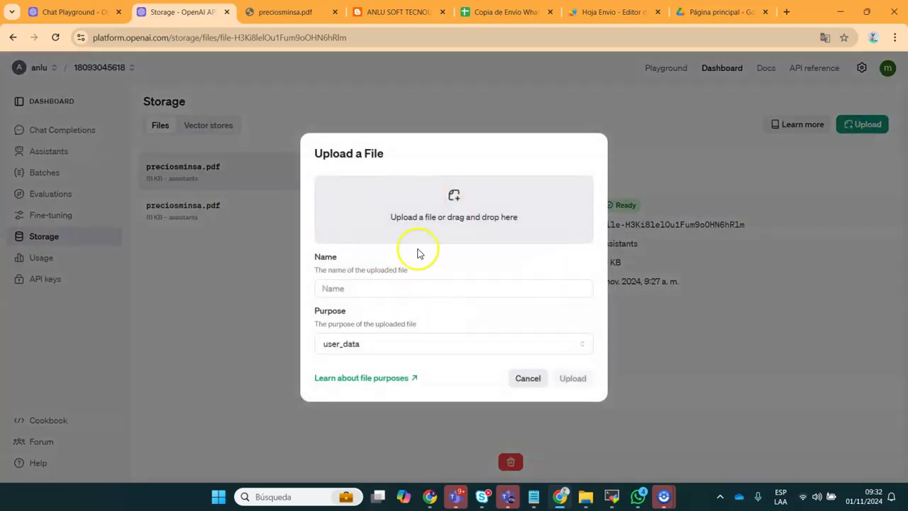
{"action": "left_click", "coordinate": [527, 378]}
{"action": "left_click", "coordinate": [212, 125]}
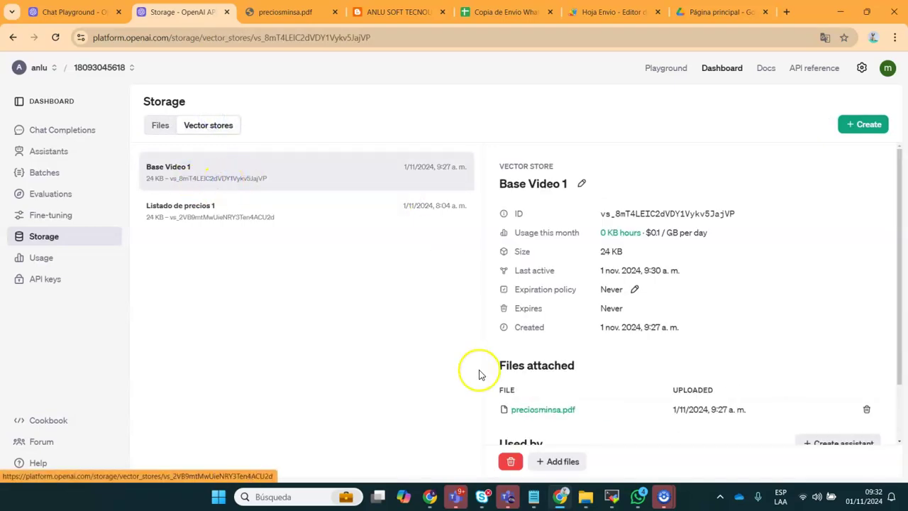
{"action": "scroll", "coordinate": [901, 345], "scroll_direction": "down", "scroll_amount": 1}
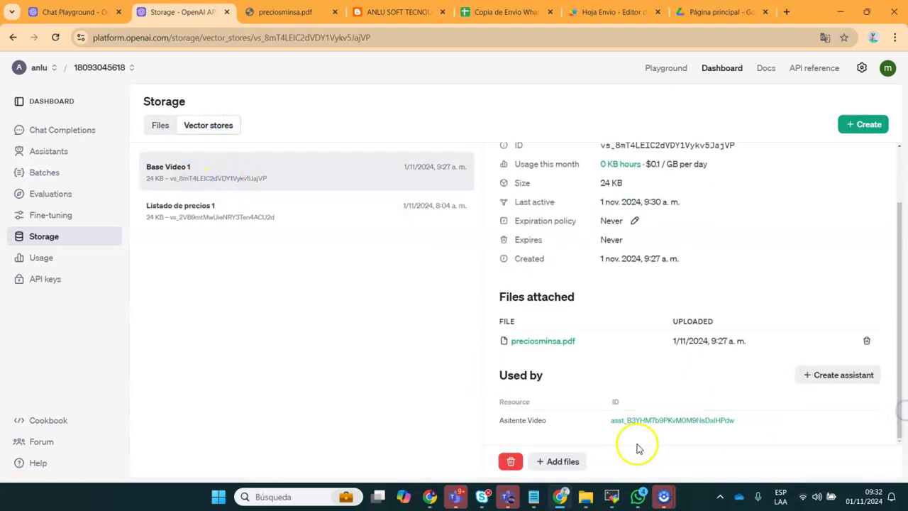